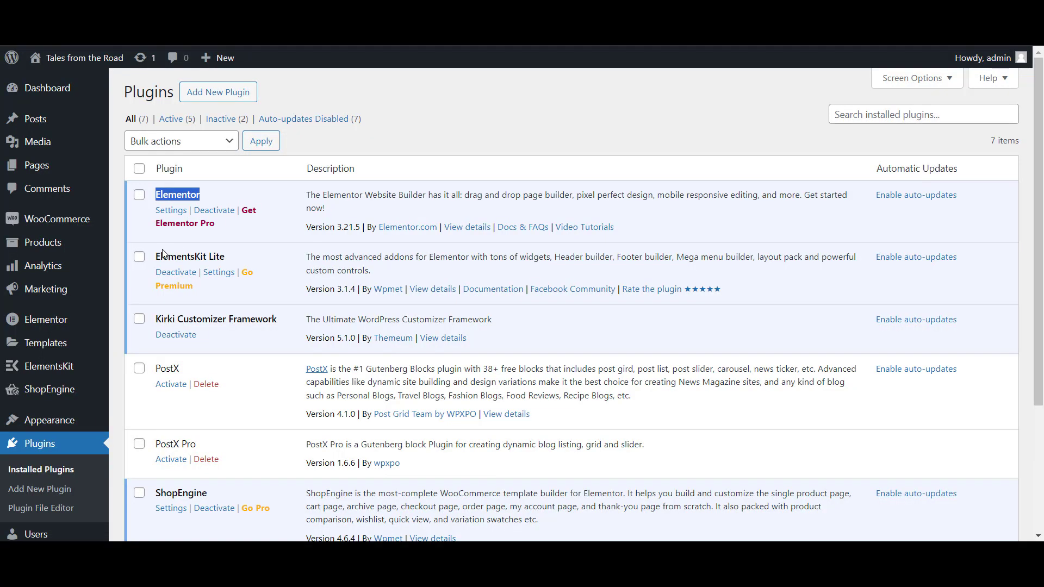
pyautogui.moveTo(154, 255); pyautogui.dragTo(255, 268)
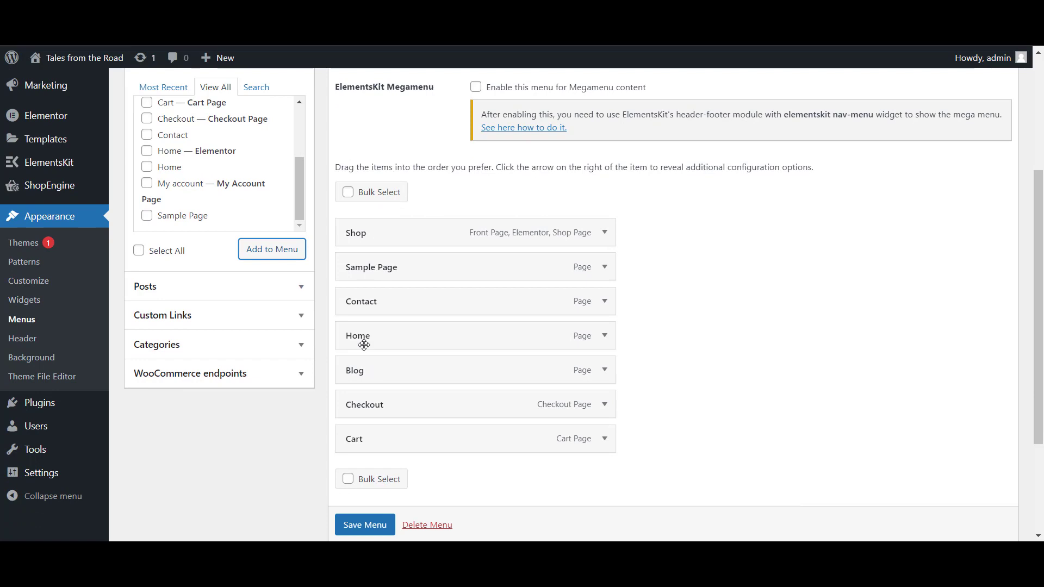
# - Rearrange the order of the page items in the menu structure and save the menu
pyautogui.moveTo(426, 403); pyautogui.dragTo(360, 237)
pyautogui.moveTo(491, 314); pyautogui.dragTo(503, 381)
pyautogui.moveTo(405, 432); pyautogui.dragTo(384, 343)
pyautogui.scroll(-1, 371, 489)
pyautogui.click(367, 526)
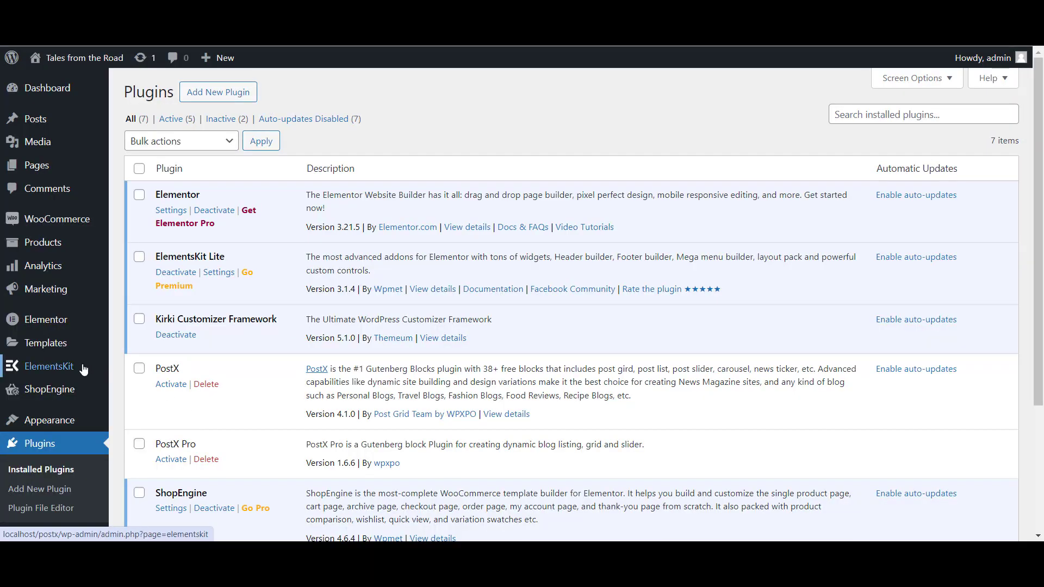
# - Open ElementsKit's Header Footer templates, check the footer templates and list only the header templates
pyautogui.moveTo(87, 368)
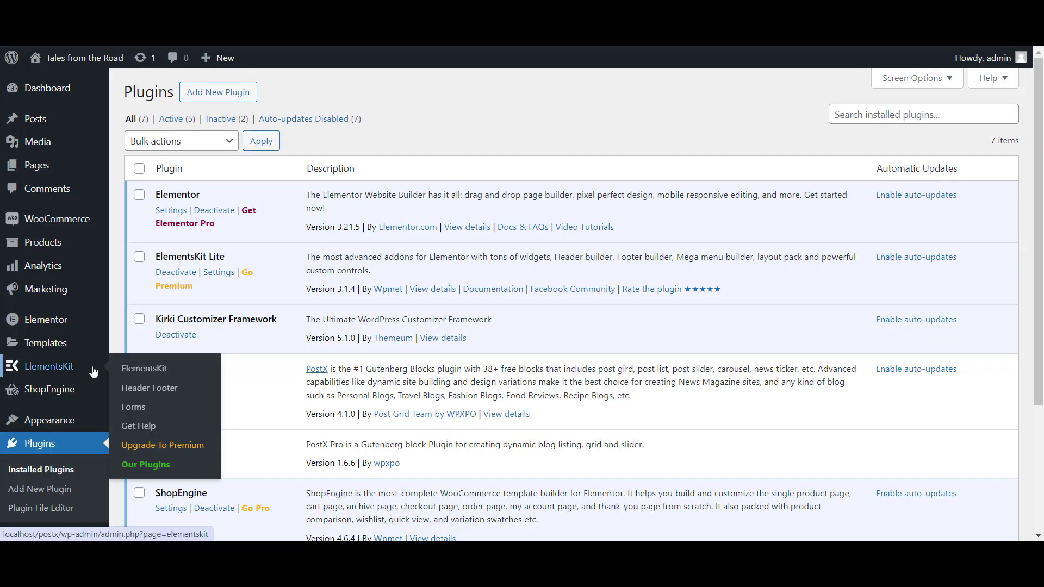
pyautogui.click(156, 389)
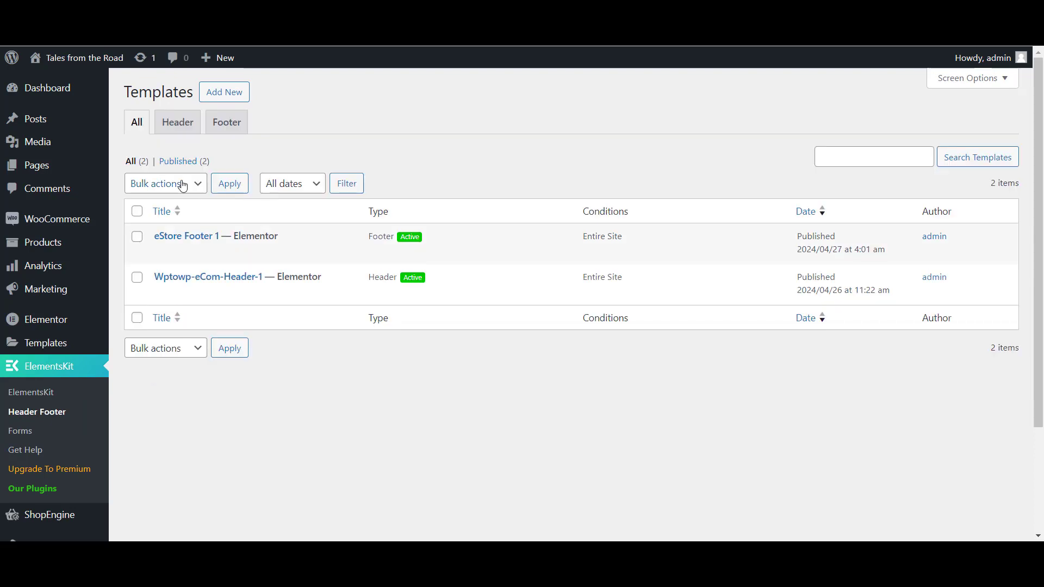
pyautogui.click(228, 130)
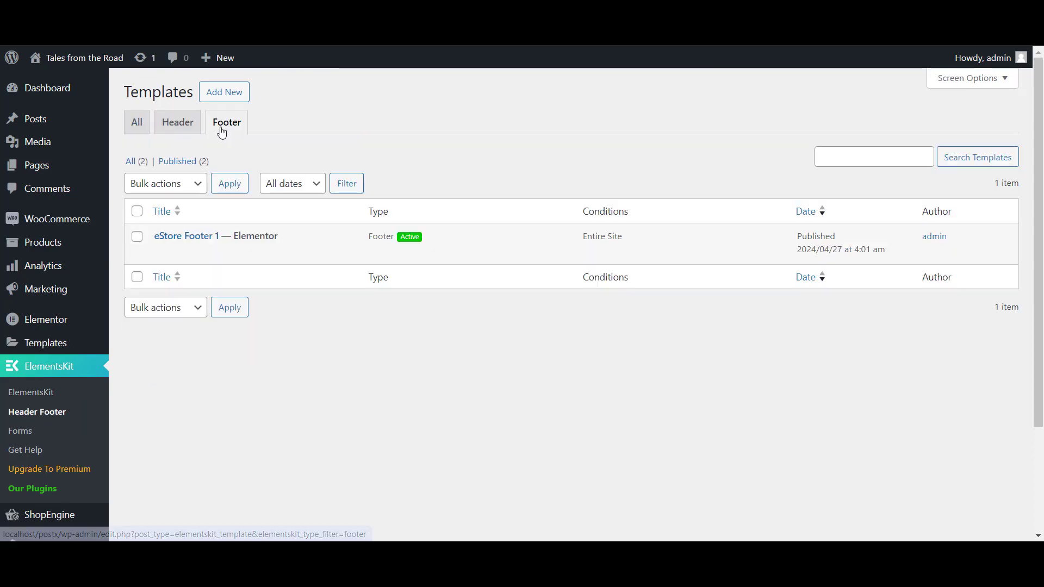
pyautogui.click(180, 131)
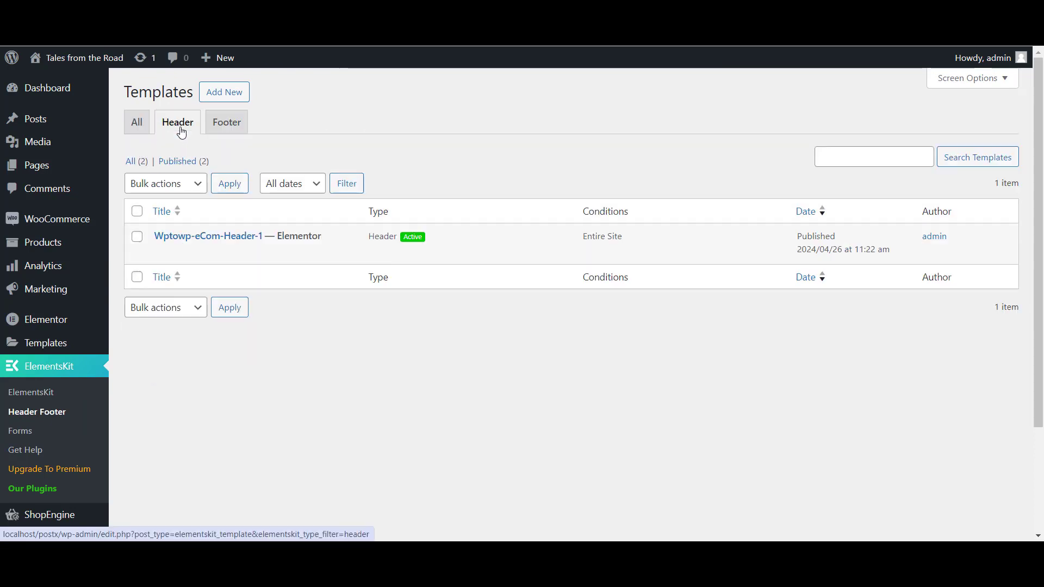
# - Start a new template titled Sap-wp-02 with type Header and the condition Entire Site
pyautogui.click(223, 97)
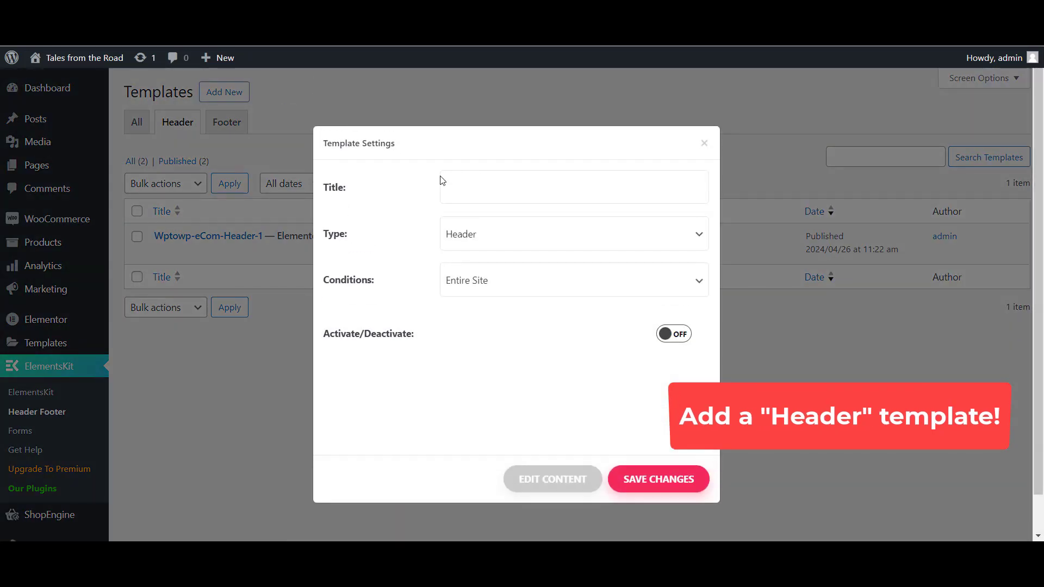
pyautogui.click(490, 180)
pyautogui.write('Sap-wp-02')
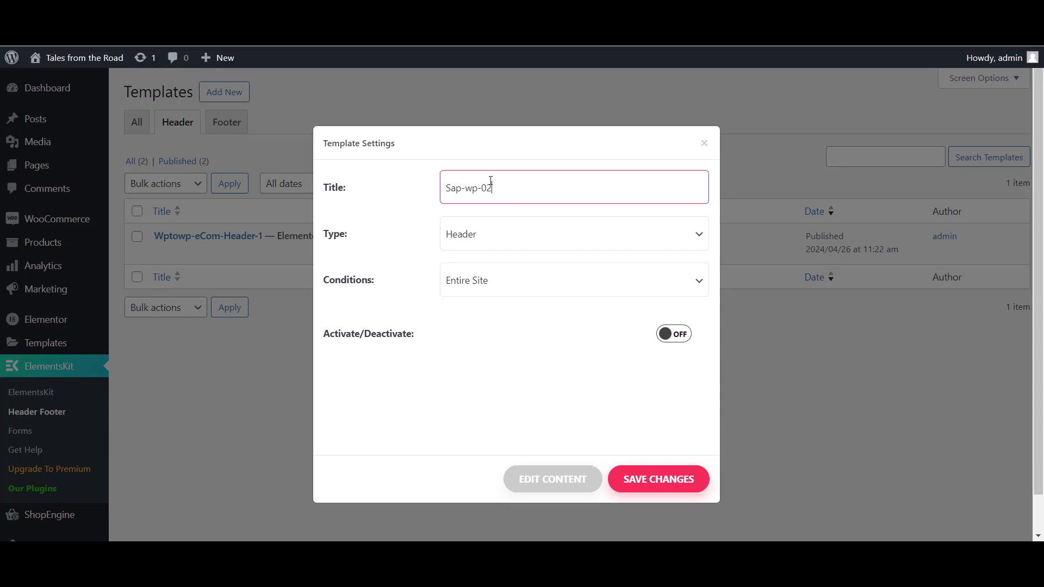
pyautogui.click(505, 235)
pyautogui.click(507, 238)
pyautogui.click(507, 293)
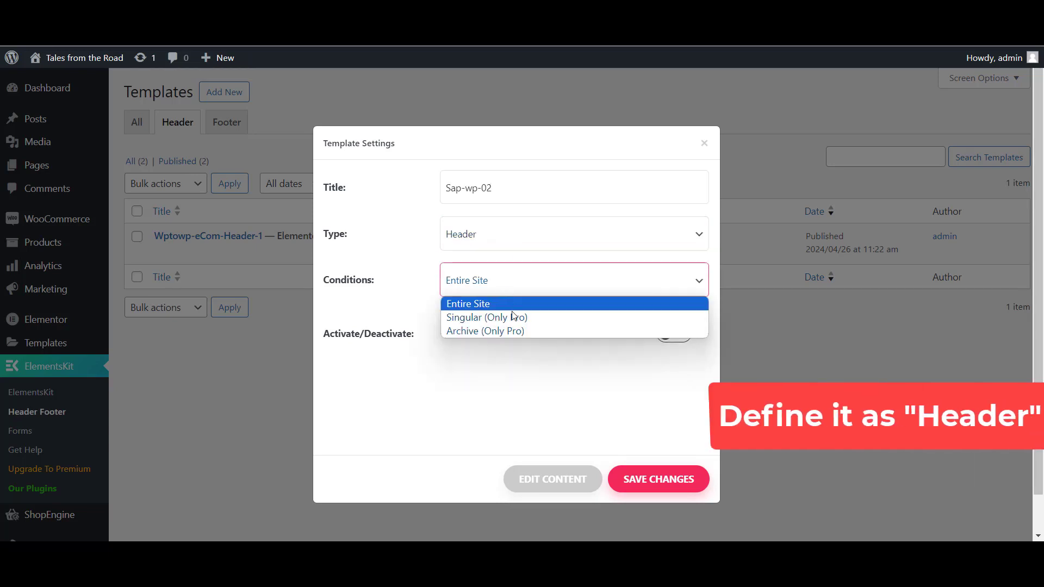
pyautogui.click(508, 314)
pyautogui.click(504, 289)
pyautogui.click(506, 300)
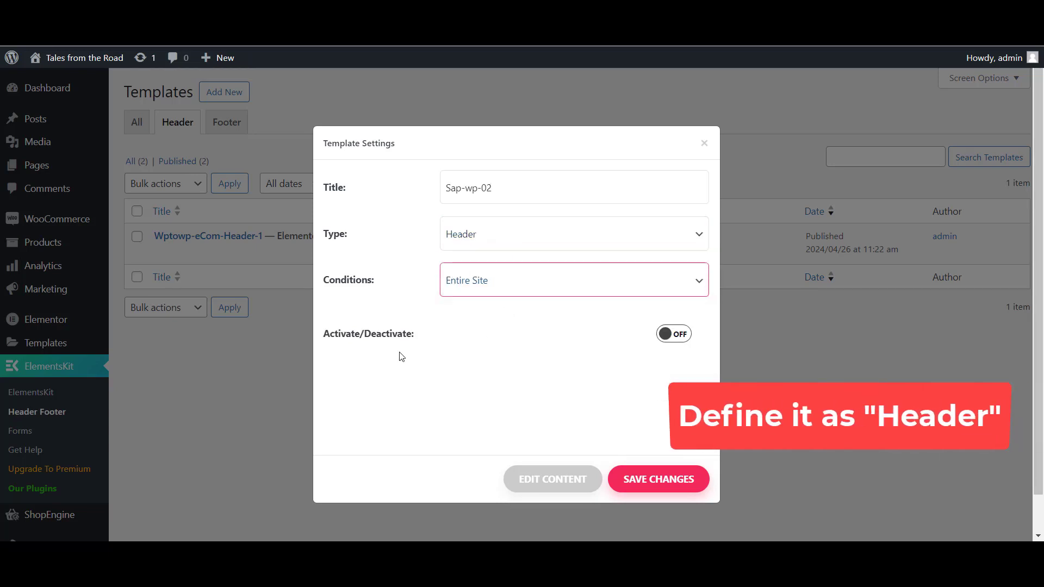
# - Activate the new header template and save its settings
pyautogui.moveTo(320, 335); pyautogui.dragTo(433, 333)
pyautogui.click(462, 346)
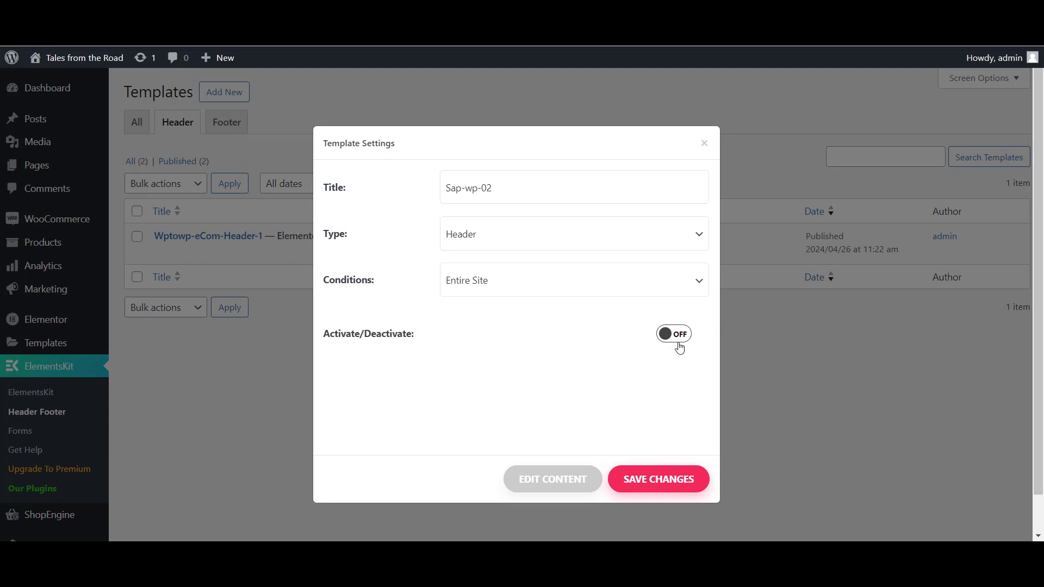
pyautogui.click(675, 482)
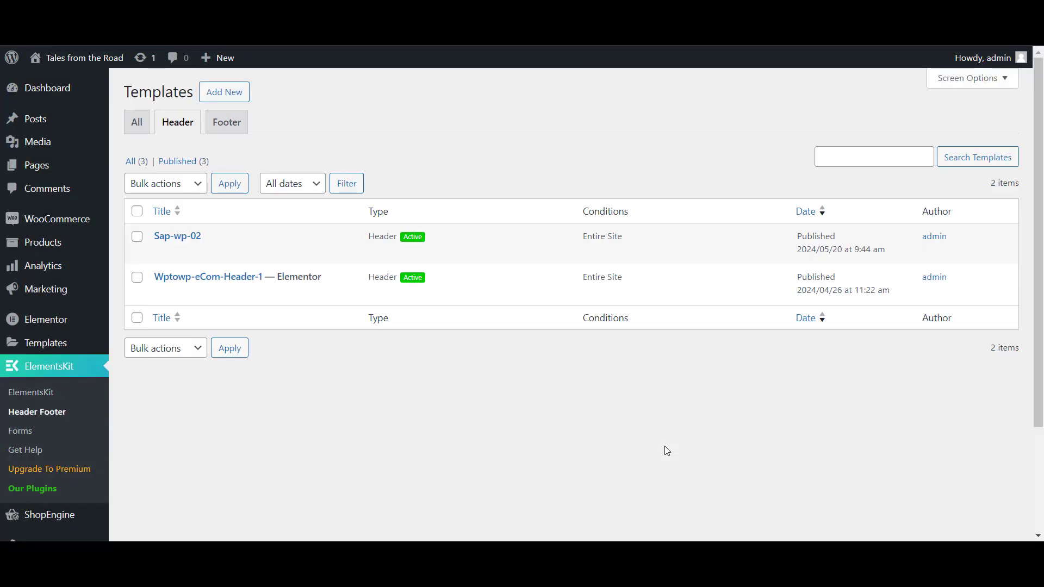
# - Open the Sap-wp-02 header template for editing
pyautogui.moveTo(215, 236); pyautogui.dragTo(161, 235)
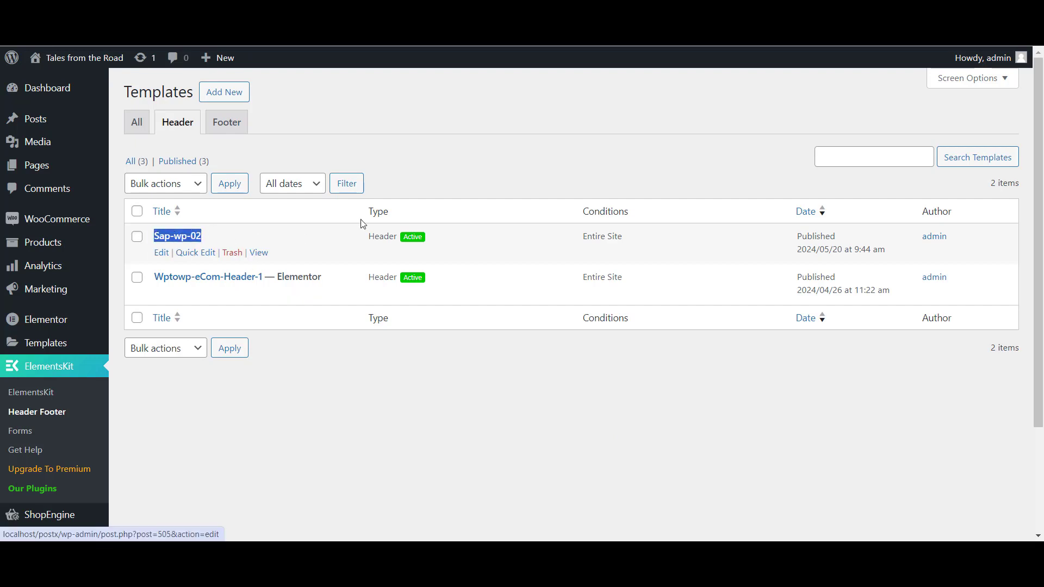
pyautogui.click(475, 184)
pyautogui.click(161, 253)
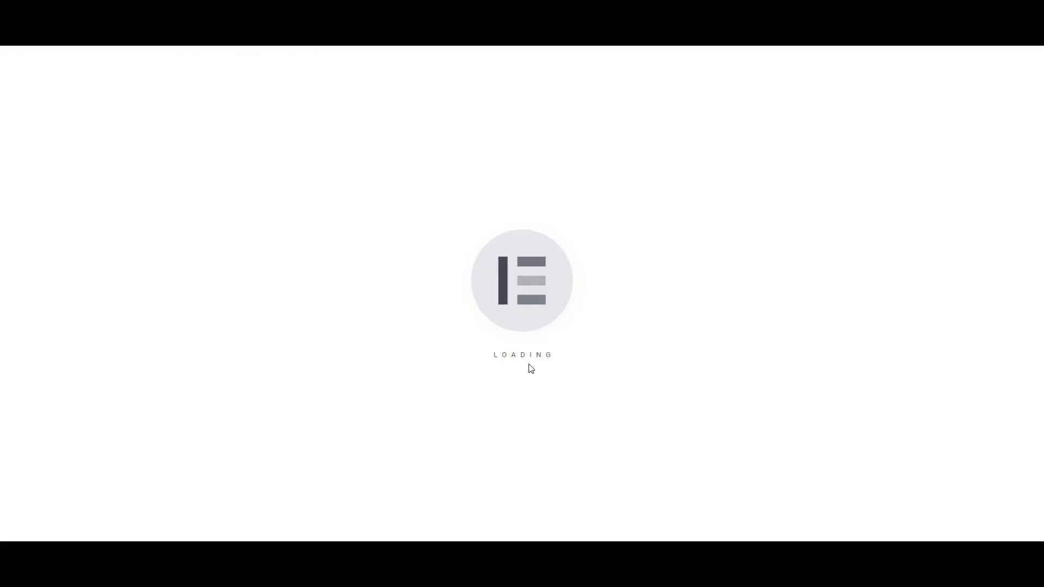
# - Insert the header section shown directly below Footer – Section 2 from the ElementsKit section library
pyautogui.click(638, 162)
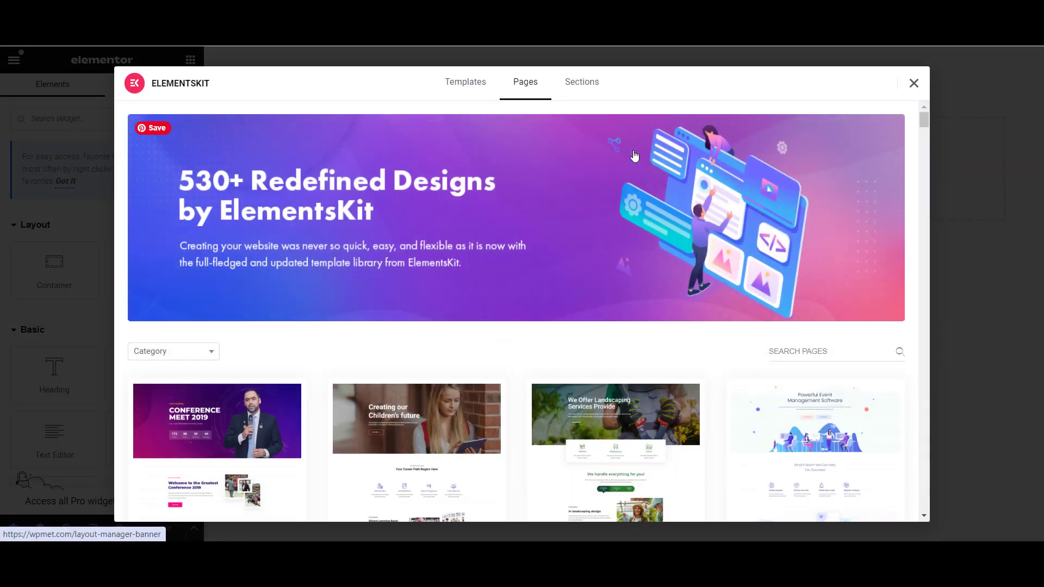
pyautogui.click(584, 88)
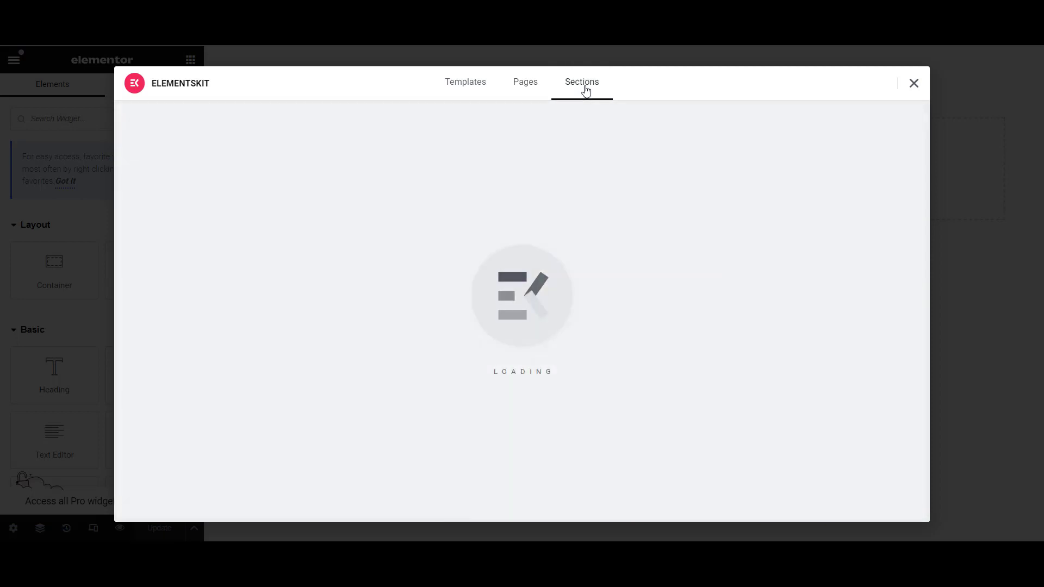
pyautogui.scroll(-4, 586, 272)
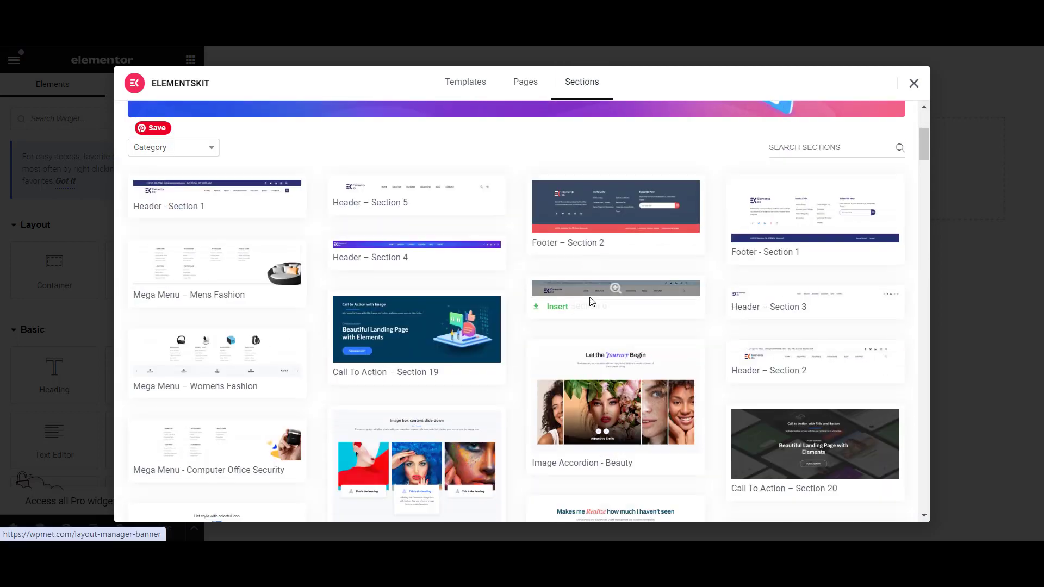
pyautogui.click(553, 307)
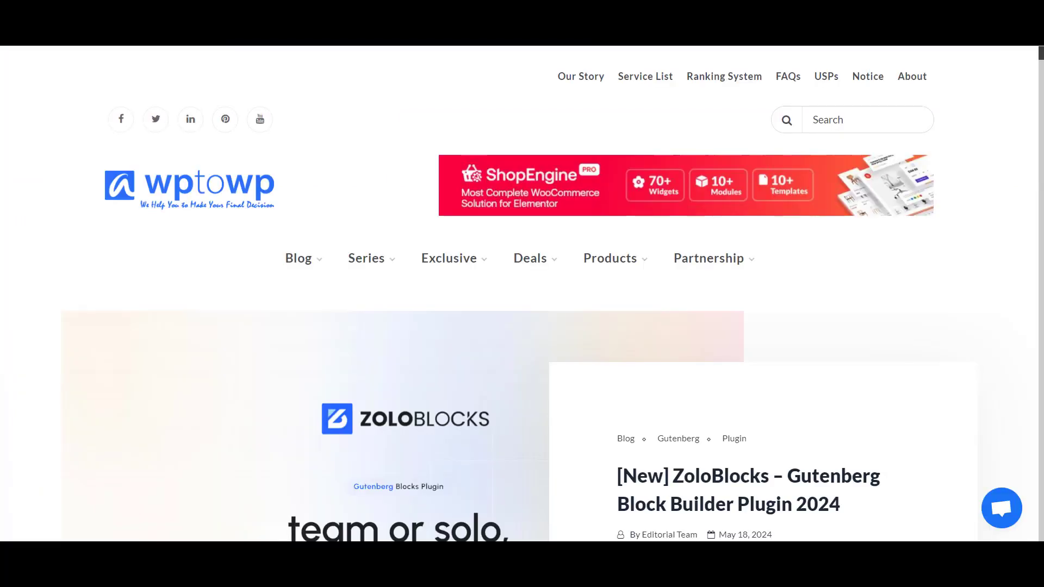
# - Sample the blue #2A70FA from the logo on the wptowp website with the colour picker extension
pyautogui.click(823, 32)
pyautogui.click(108, 211)
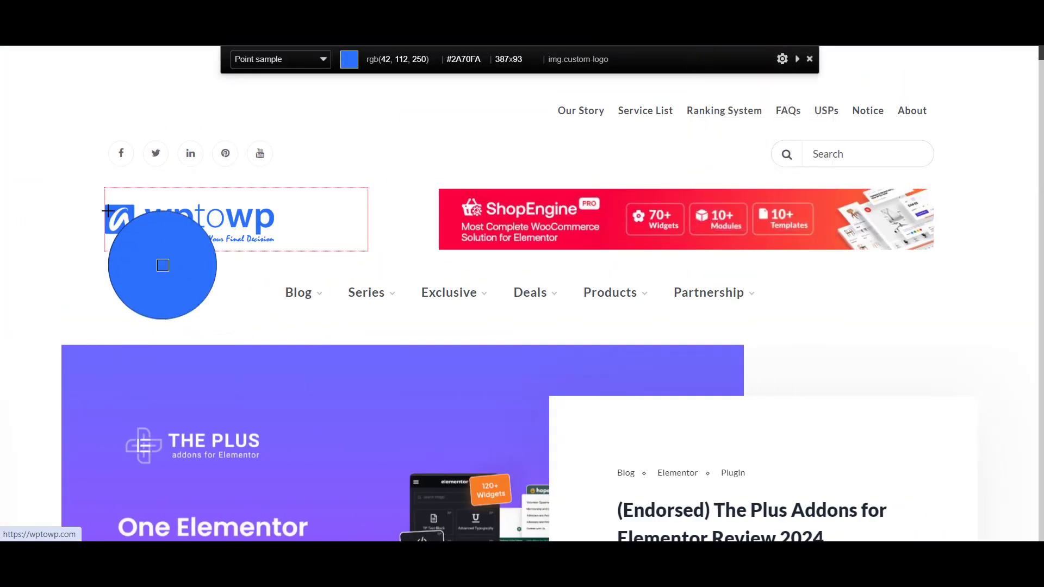
pyautogui.click(108, 211)
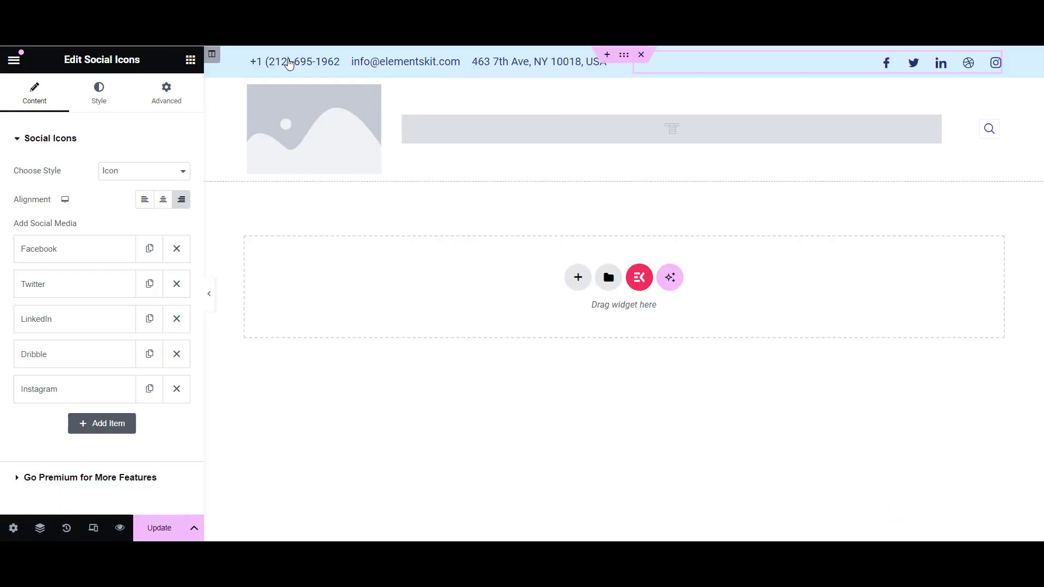
# - Set the background colour of the header's contact bar inner section to #2A70FA
pyautogui.rightClick(229, 72)
pyautogui.click(252, 83)
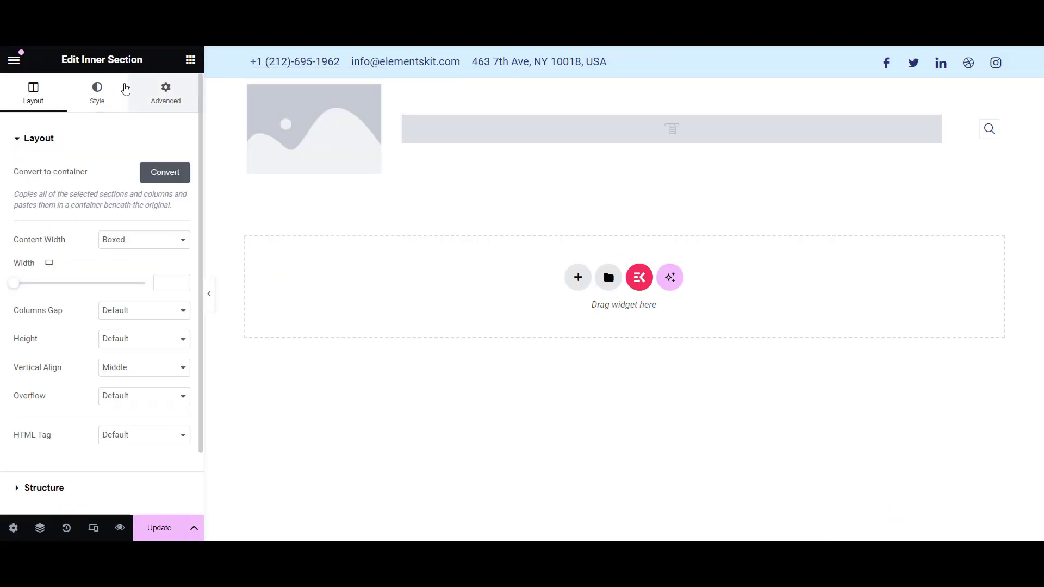
pyautogui.click(101, 92)
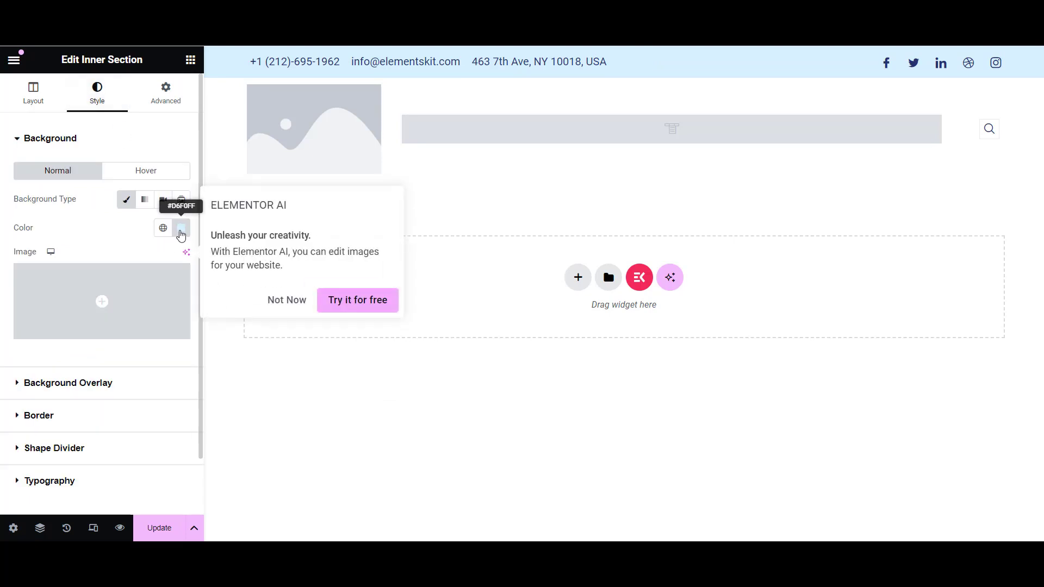
pyautogui.click(181, 229)
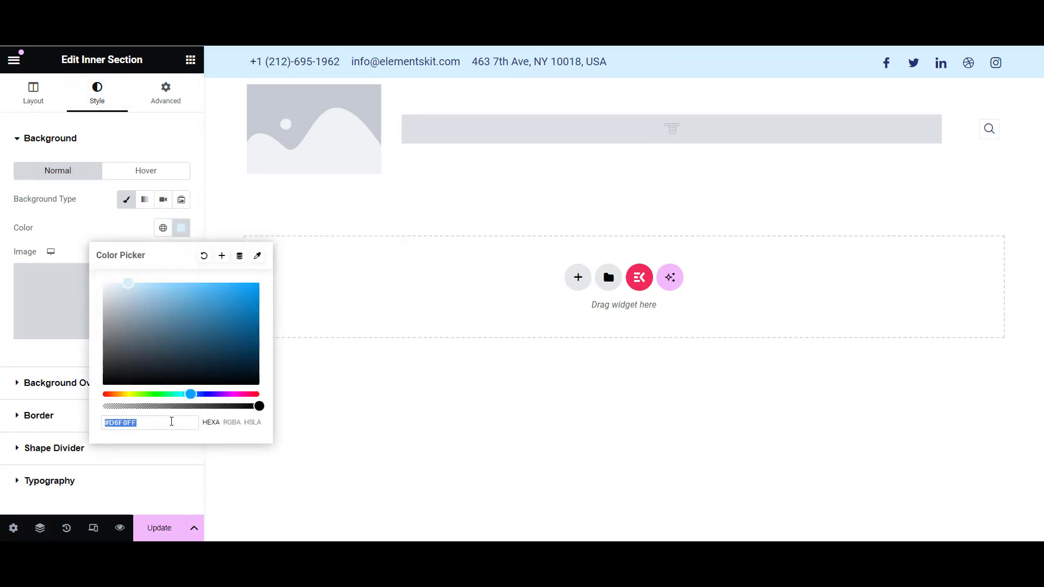
pyautogui.hotkey('ctrl', 'v')
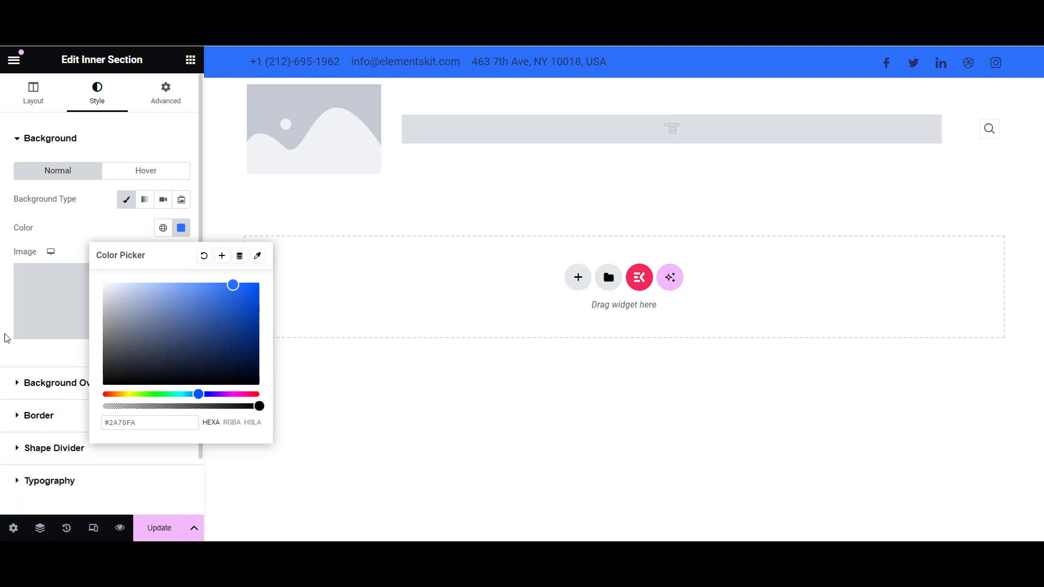
pyautogui.click(6, 292)
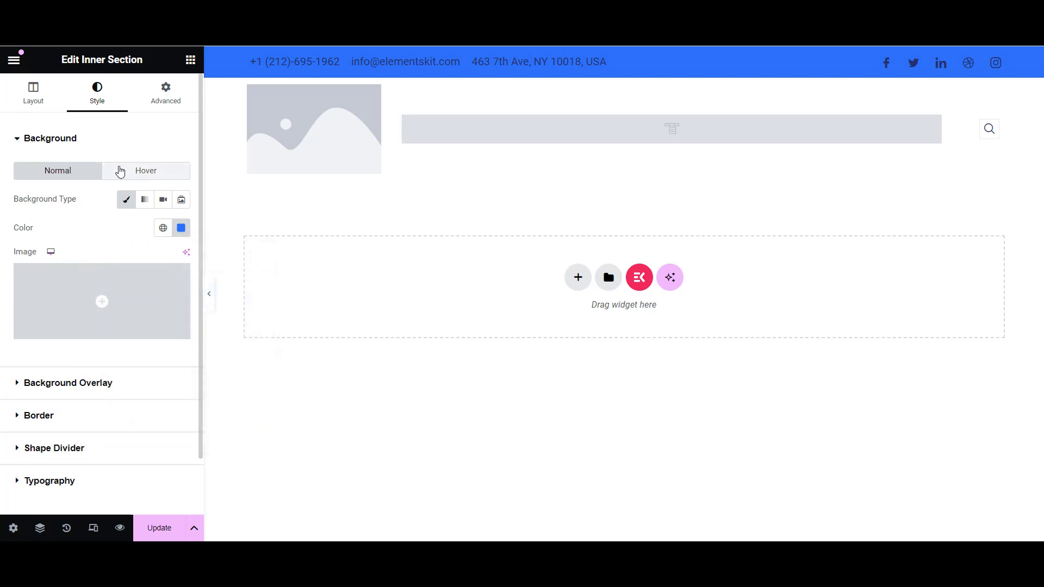
pyautogui.click(50, 141)
# - Remove the address item from the contact icon list and replace the phone number text in the first item
pyautogui.rightClick(353, 60)
pyautogui.click(372, 70)
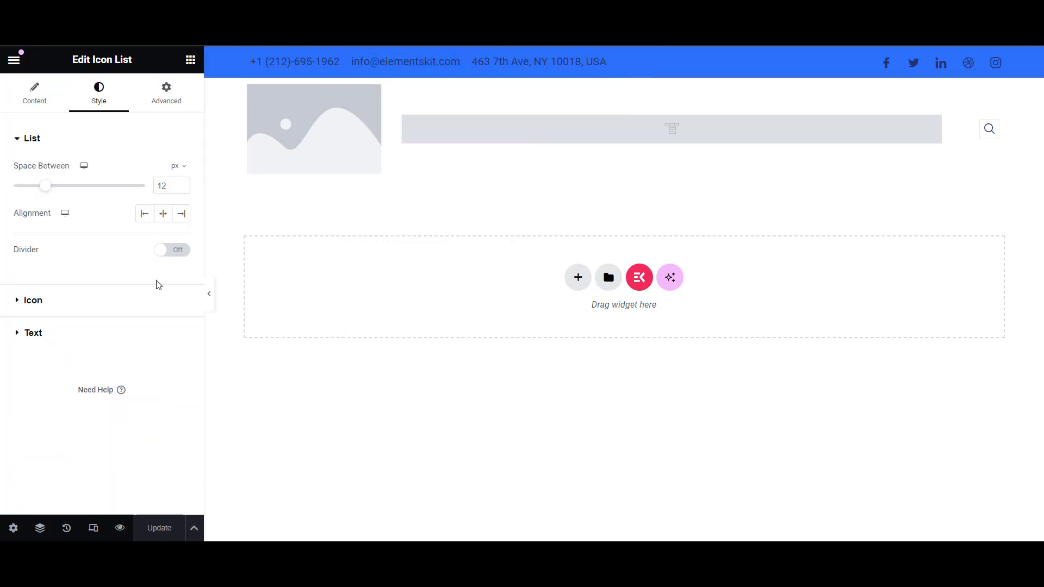
pyautogui.click(61, 96)
pyautogui.click(176, 290)
pyautogui.click(92, 220)
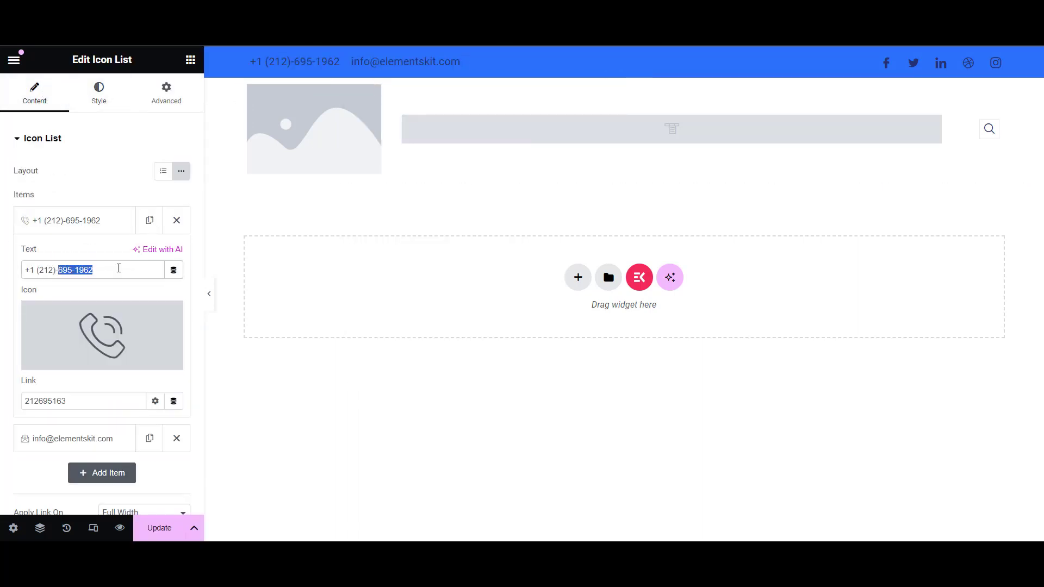
pyautogui.write('123 4569')
pyautogui.click(44, 141)
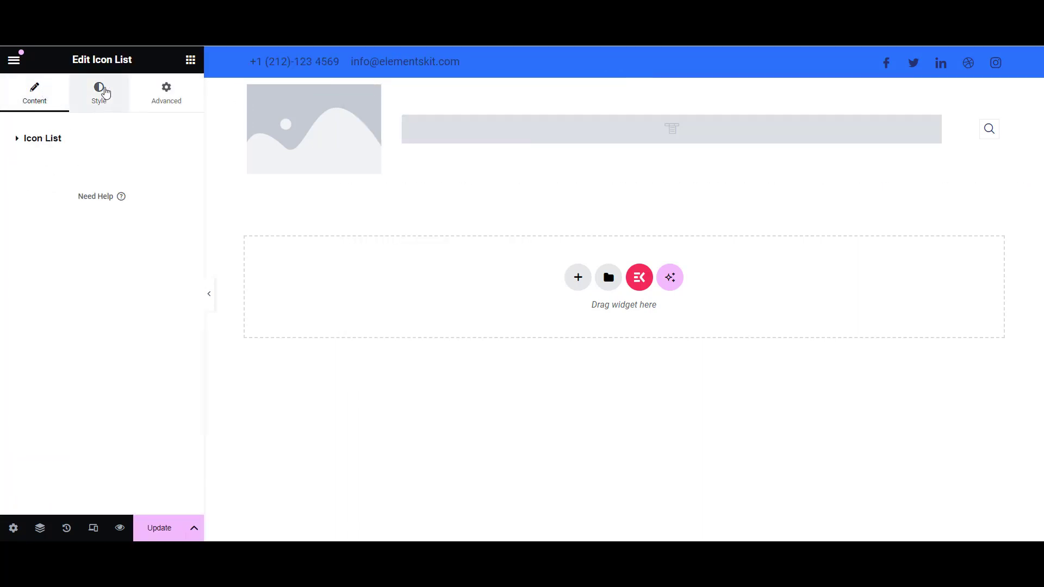
# - Set the contact icon list's text colour to white and update the template
pyautogui.click(99, 89)
pyautogui.click(100, 332)
pyautogui.click(181, 322)
pyautogui.click(166, 528)
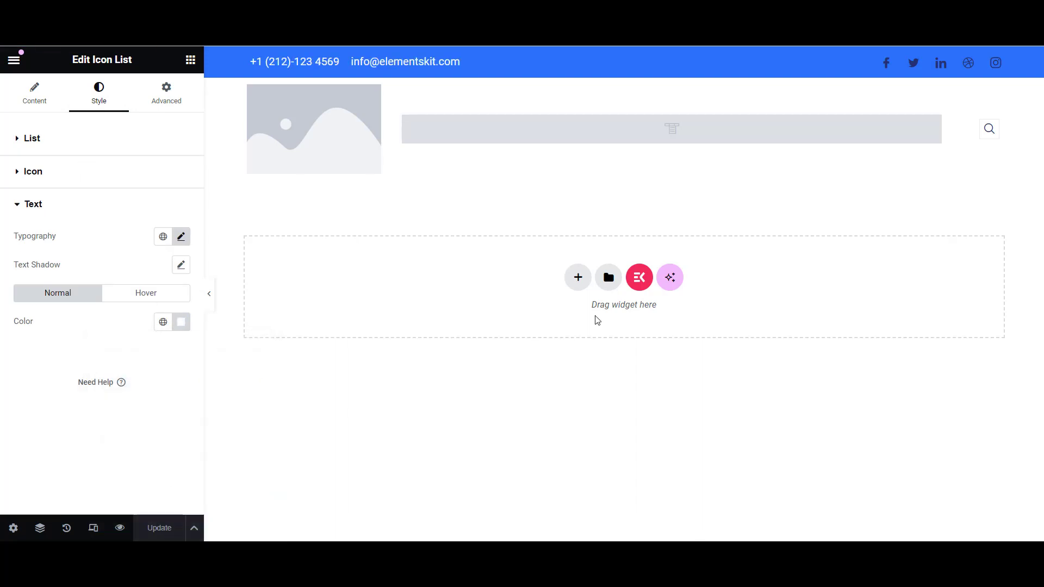
# - Remove the Instagram, Dribble and LinkedIn items from the header's social icons
pyautogui.rightClick(913, 65)
pyautogui.click(913, 80)
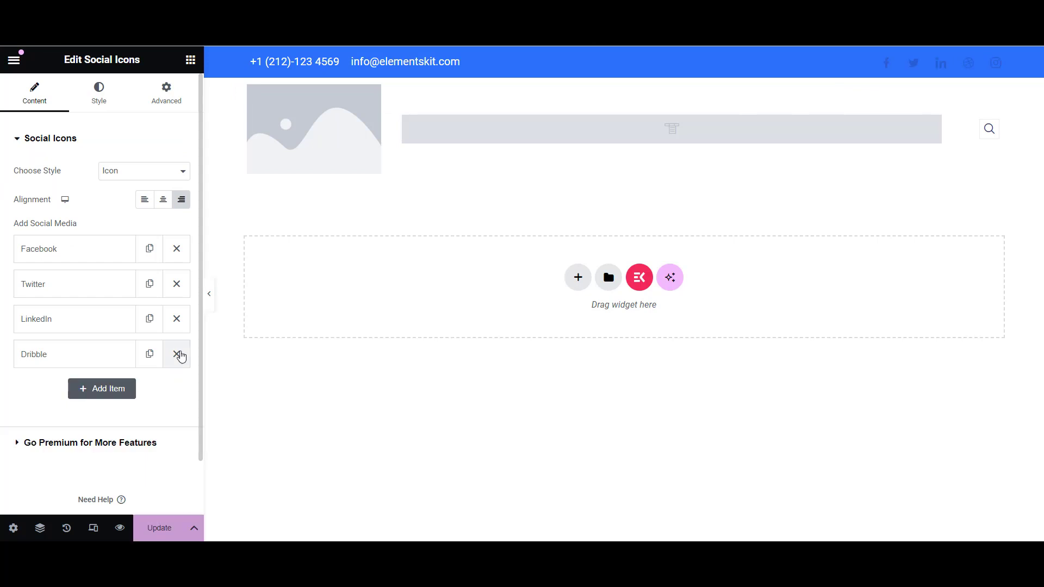
pyautogui.click(181, 356)
pyautogui.click(74, 249)
pyautogui.click(106, 349)
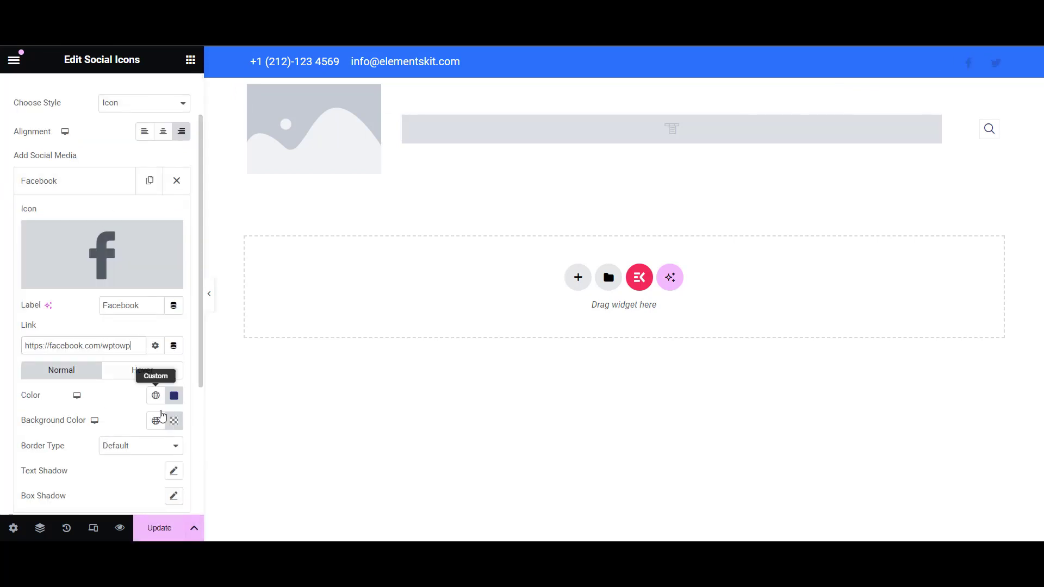
pyautogui.click(174, 396)
pyautogui.click(100, 187)
# - Edit the Twitter item's link, set its icon colour to white and update the template
pyautogui.click(100, 228)
pyautogui.click(129, 381)
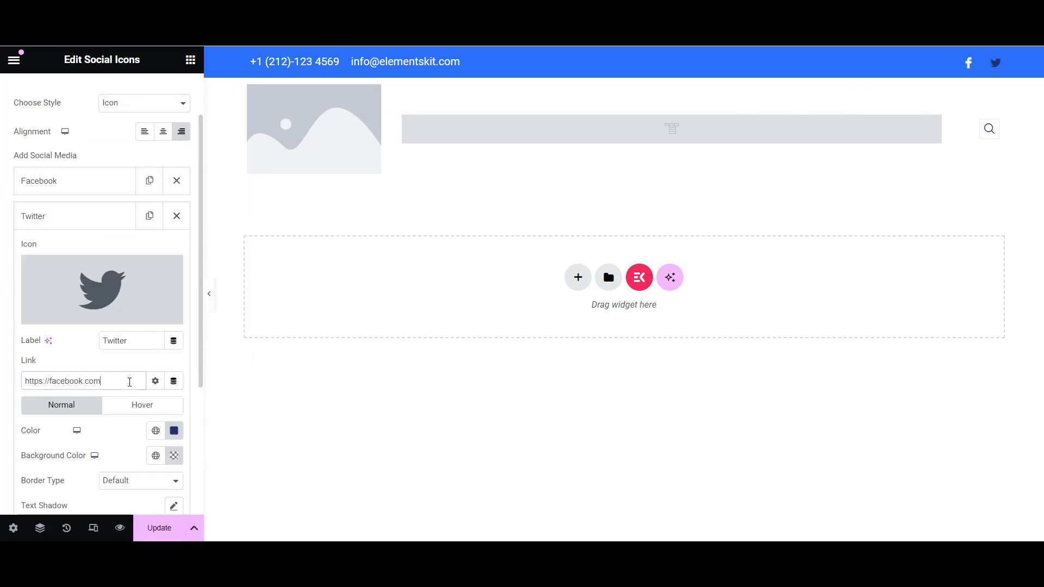
pyautogui.click(174, 431)
pyautogui.click(97, 252)
pyautogui.click(159, 535)
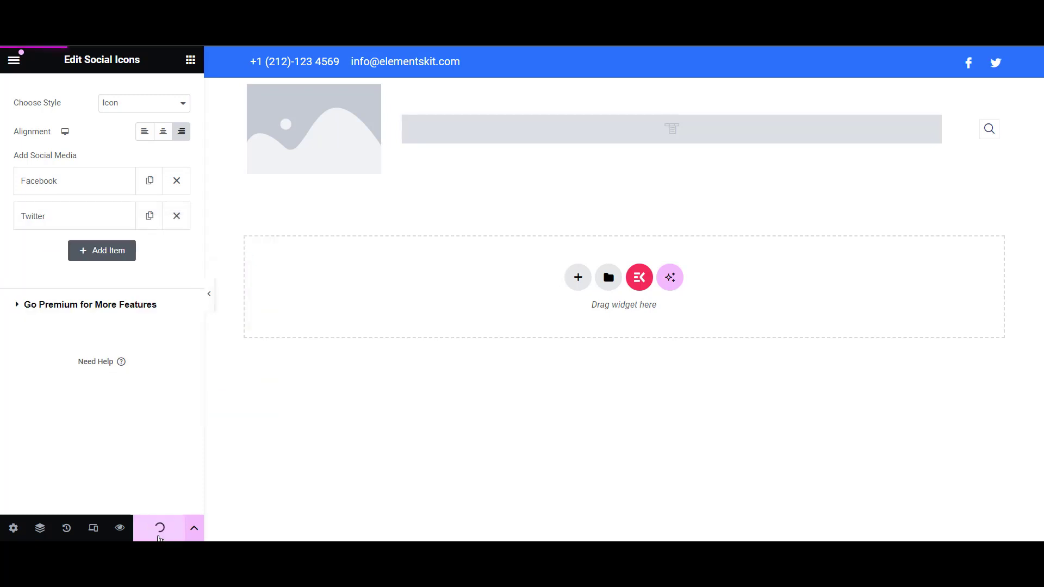
# - Replace the header's placeholder image with the wptowp logo from the media library
pyautogui.click(311, 146)
pyautogui.click(125, 221)
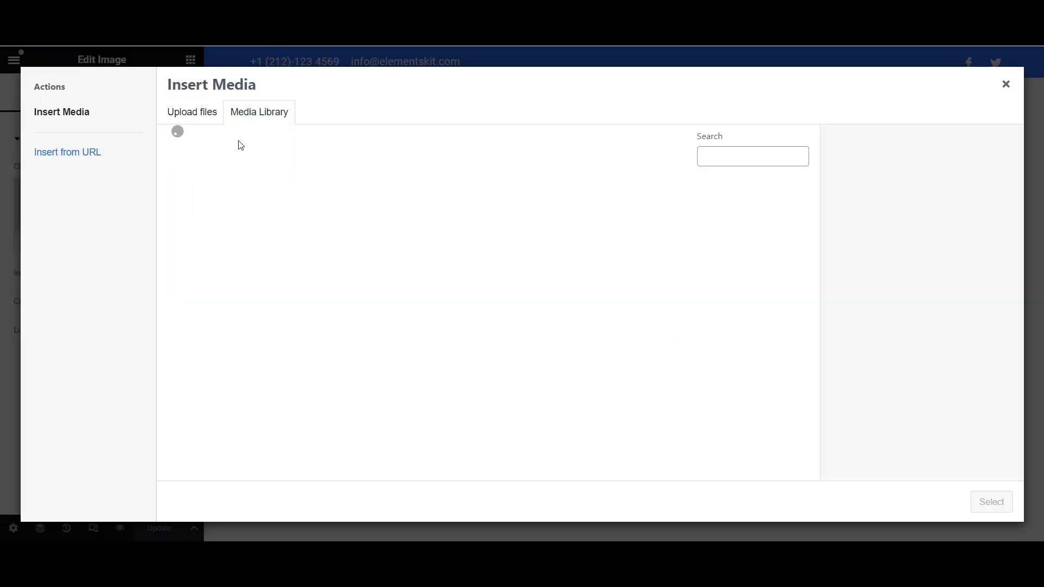
pyautogui.click(213, 245)
pyautogui.click(991, 501)
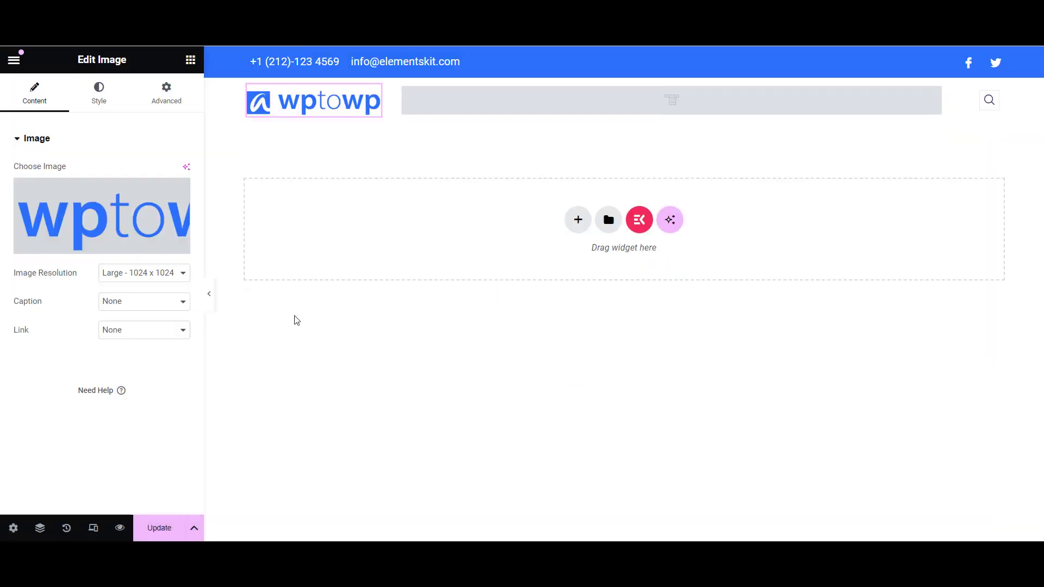
pyautogui.click(169, 302)
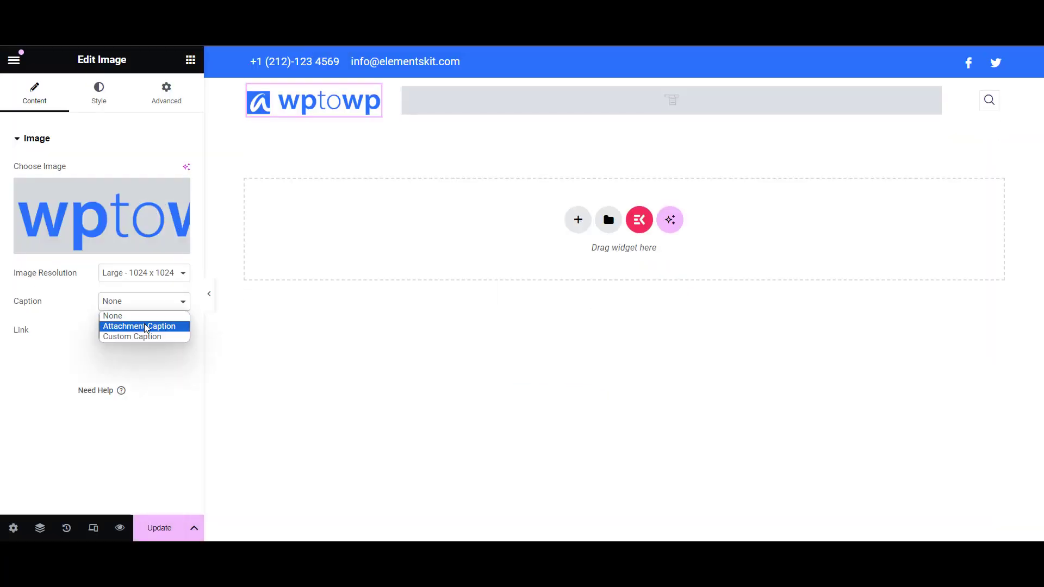
pyautogui.click(144, 330)
pyautogui.click(152, 364)
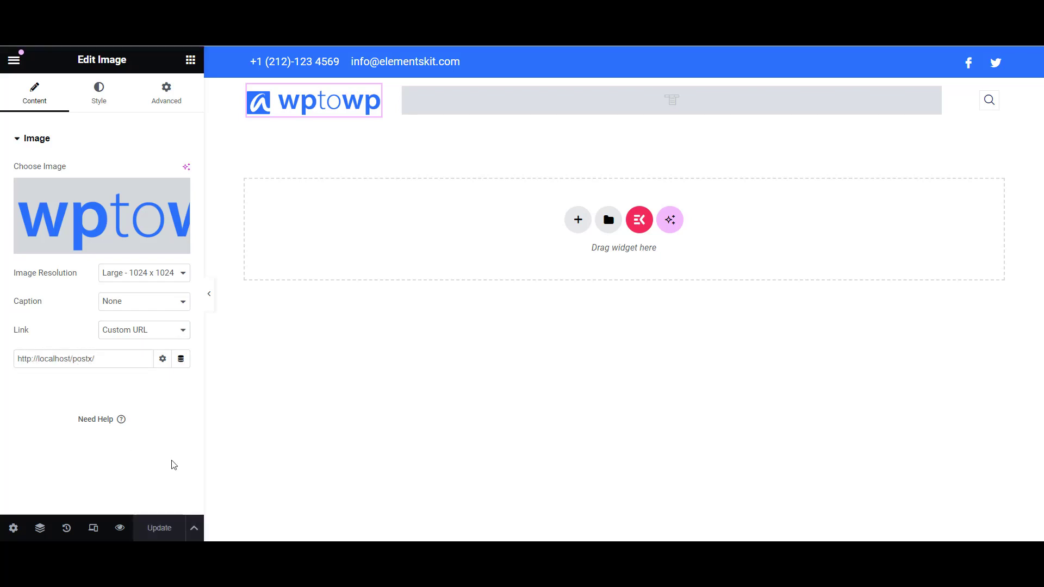
# - Set the header search icon's font size to 25 px and look through the widget's style and advanced settings
pyautogui.rightClick(989, 99)
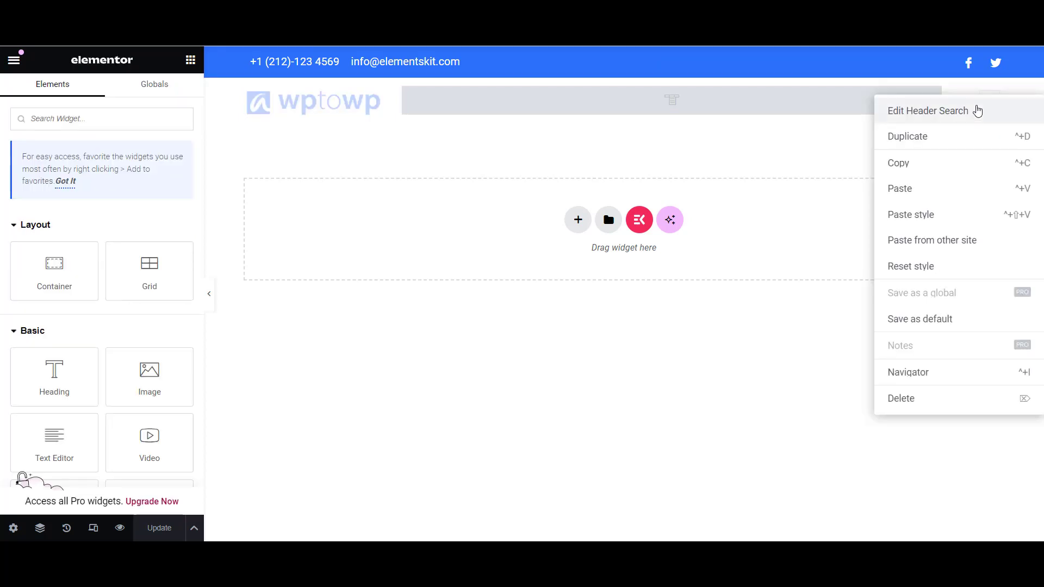
pyautogui.click(976, 109)
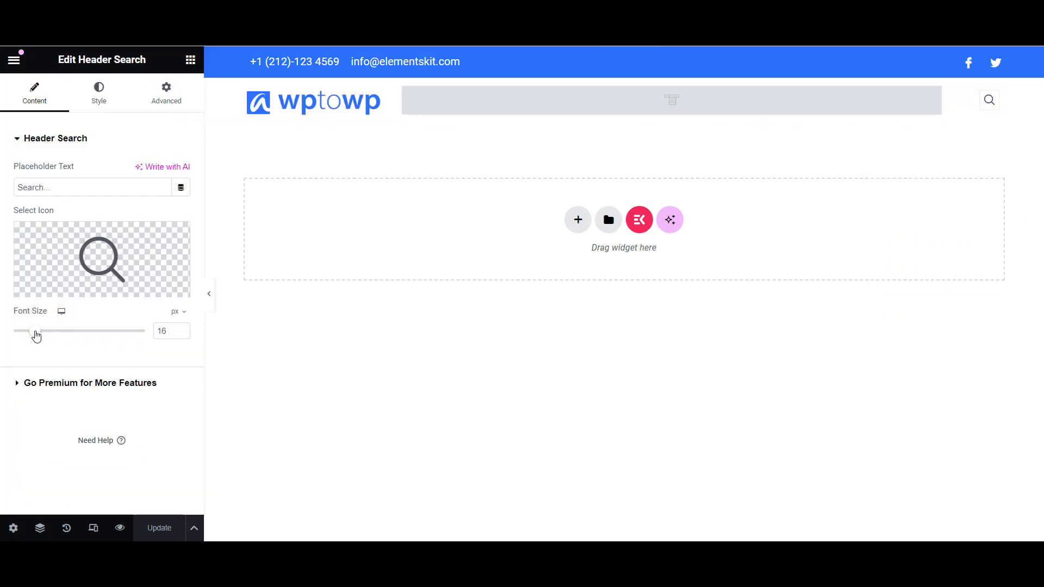
pyautogui.moveTo(36, 337); pyautogui.dragTo(43, 336)
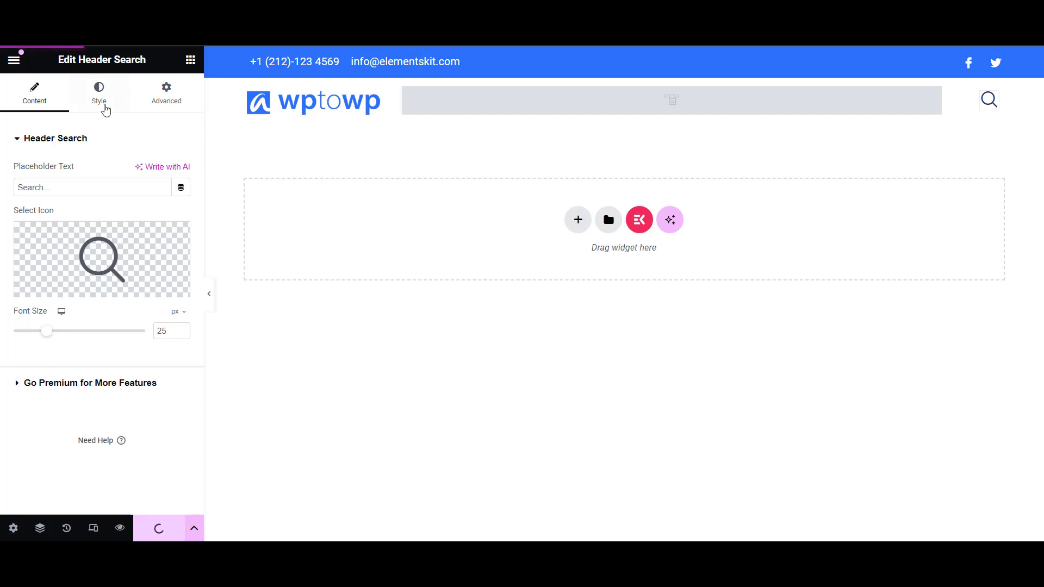
pyautogui.click(105, 104)
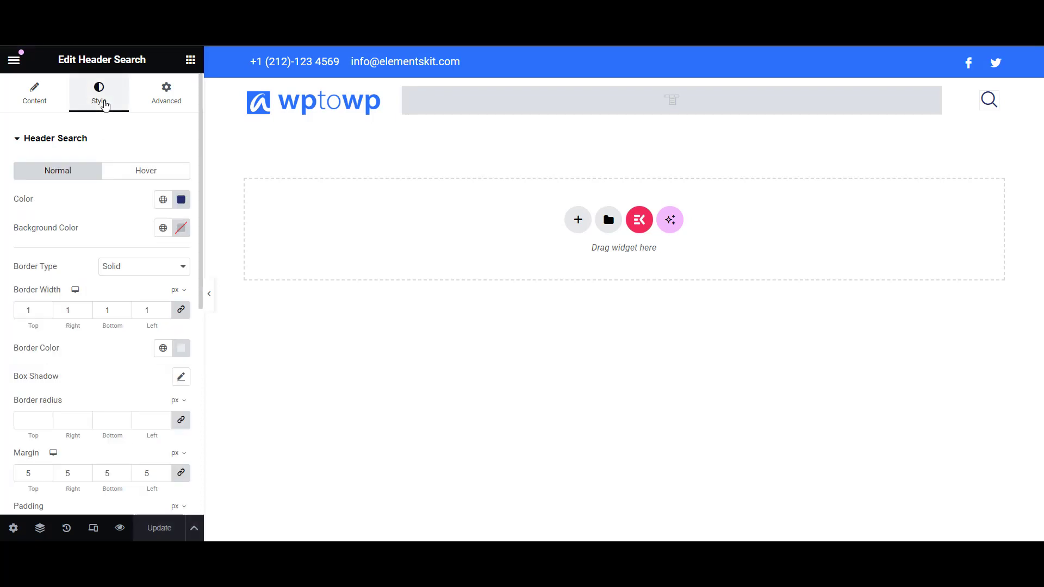
pyautogui.click(168, 99)
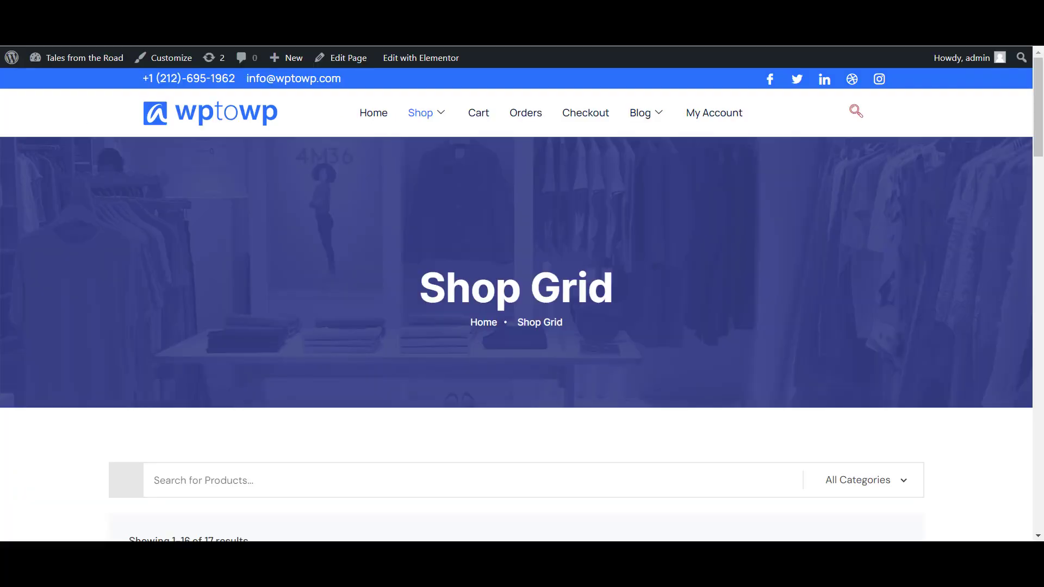
# - Assign the Sap-header-2 menu to the header's ElementsKit Nav Menu widget
pyautogui.moveTo(420, 120)
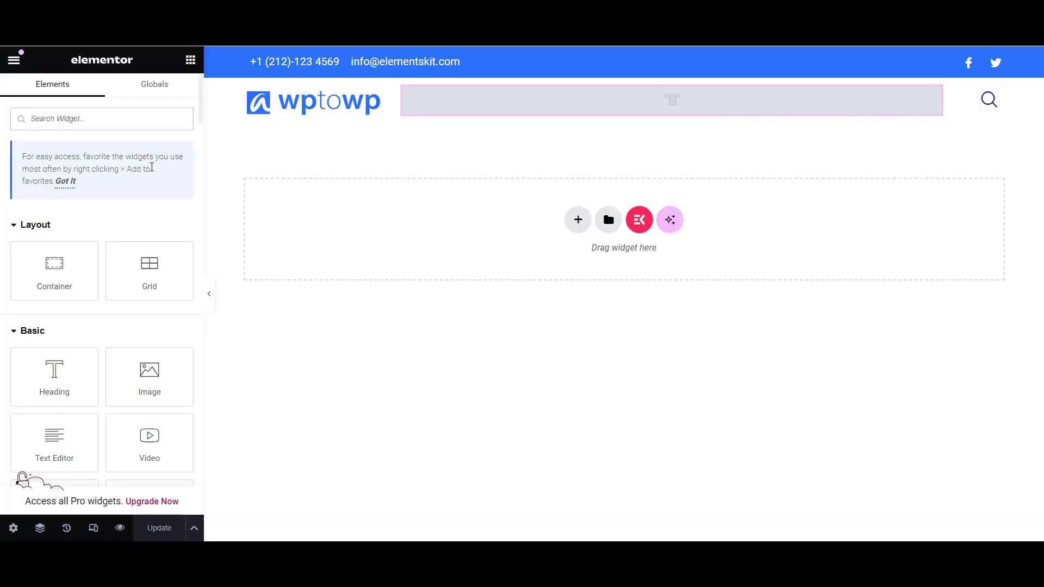
pyautogui.click(426, 107)
pyautogui.click(151, 172)
pyautogui.click(138, 207)
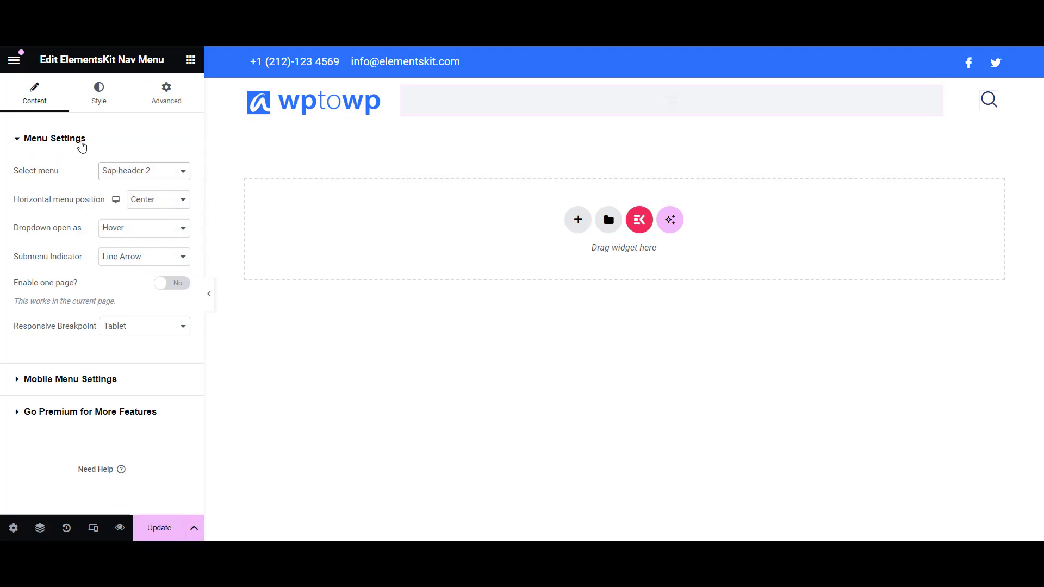
# - Set the text transform of the nav menu items' typography to Capitalize
pyautogui.click(98, 93)
pyautogui.click(63, 138)
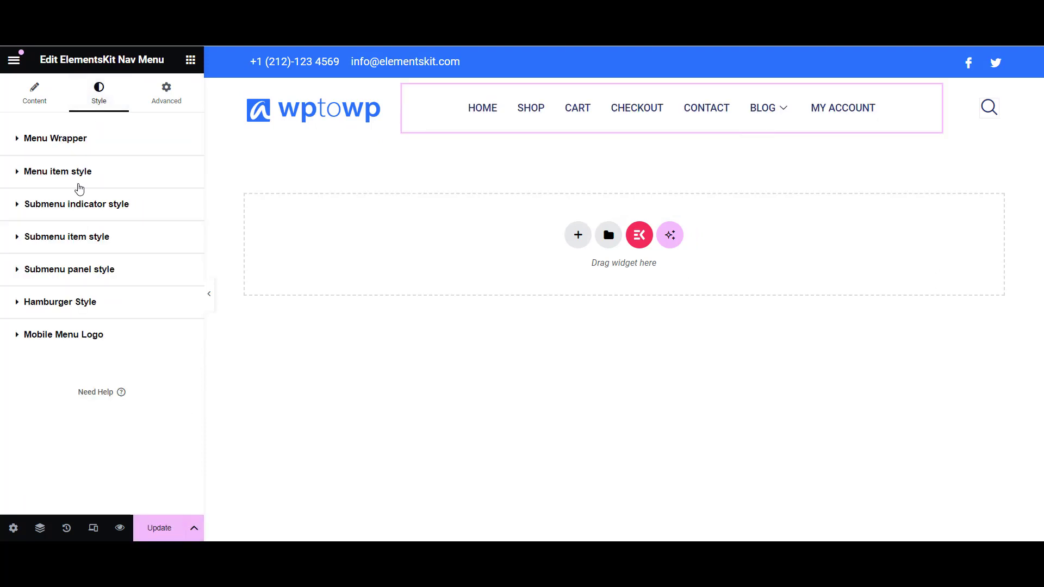
pyautogui.click(79, 172)
pyautogui.click(181, 204)
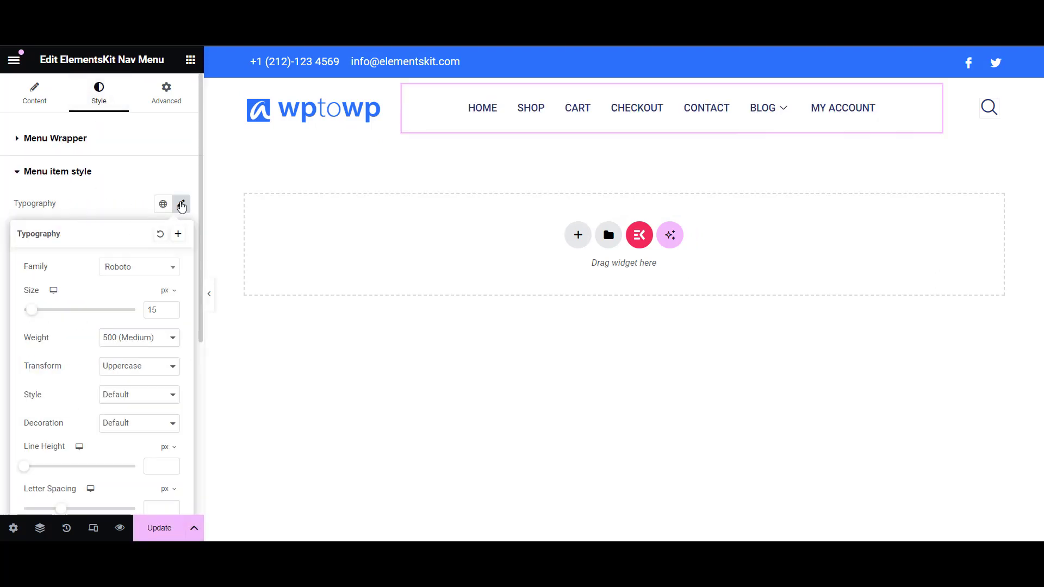
pyautogui.click(143, 372)
pyautogui.click(144, 413)
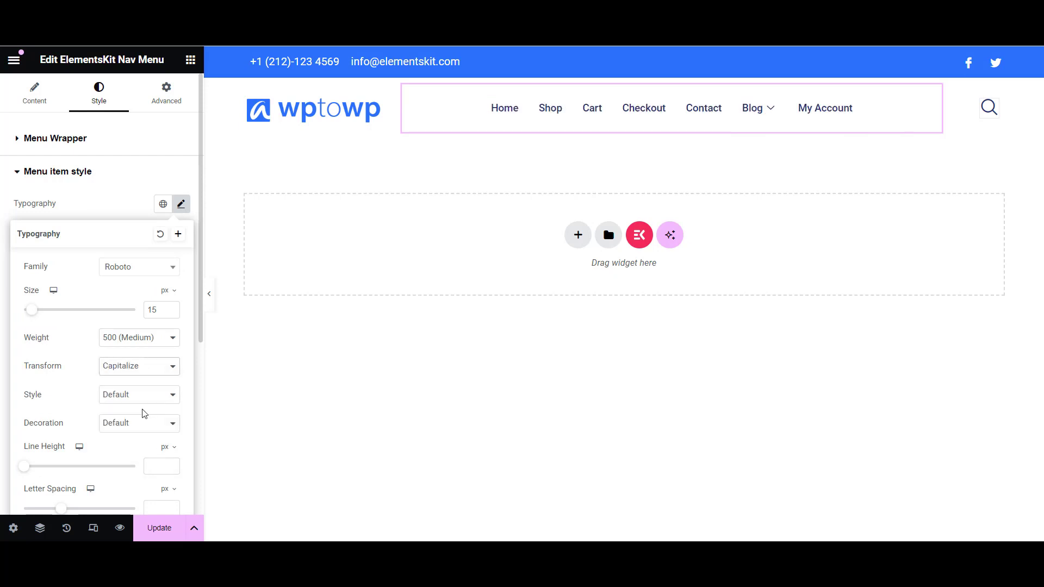
# - Change the hover text colour of the nav menu items to the copied brand blue
pyautogui.click(180, 209)
pyautogui.click(102, 260)
pyautogui.click(181, 318)
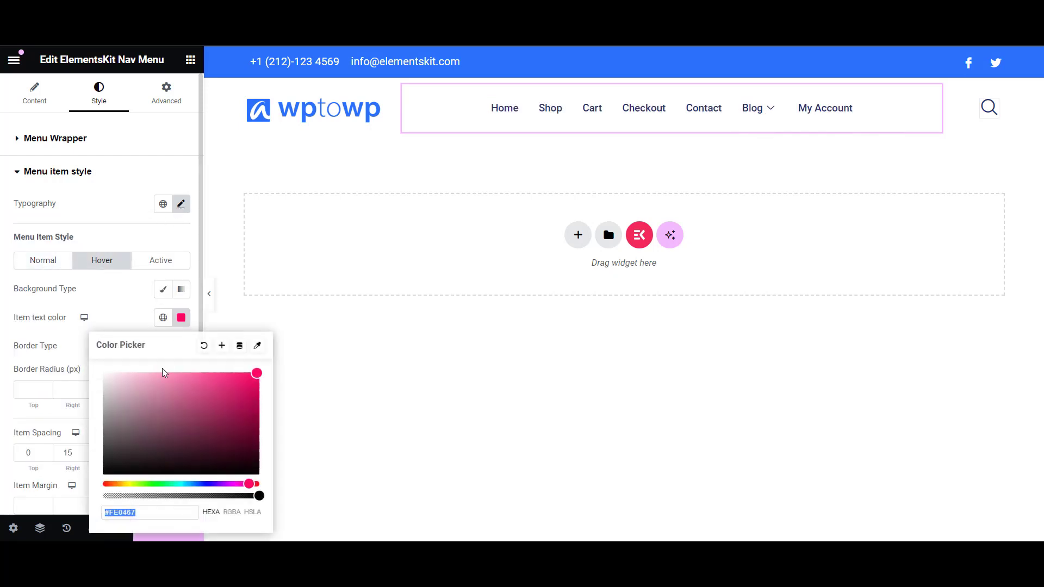
pyautogui.hotkey('ctrl', 'v')
pyautogui.click(2, 368)
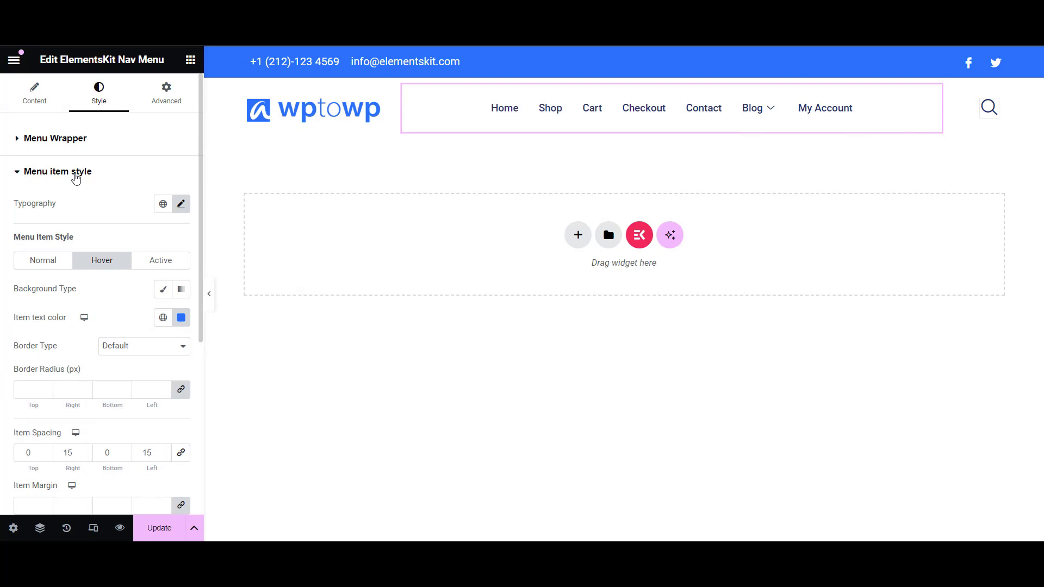
# - Set the hover text colour of the submenu items to #2A70FA and preview the Blog submenu
pyautogui.click(76, 177)
pyautogui.click(109, 237)
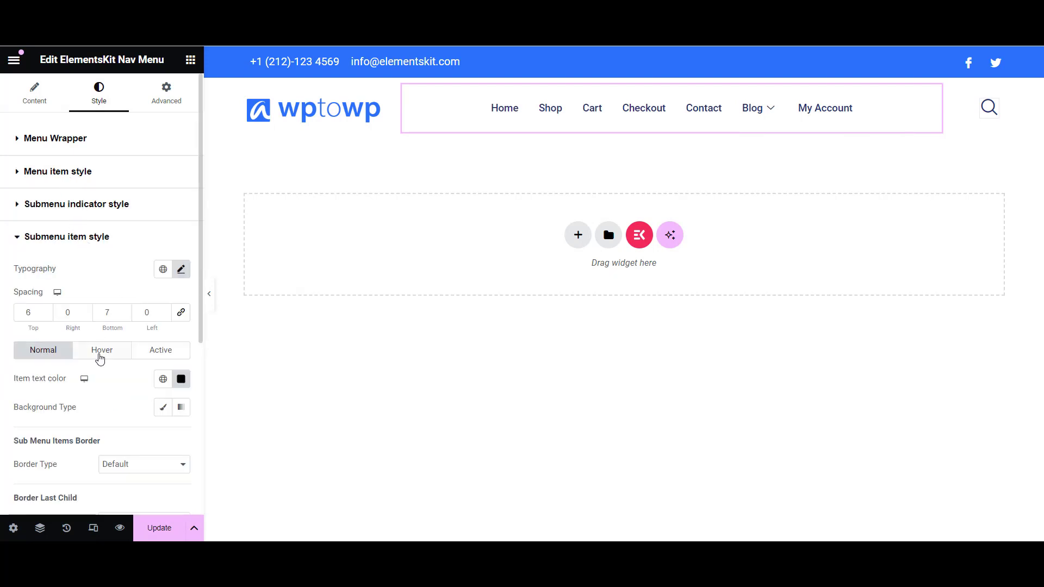
pyautogui.click(100, 350)
pyautogui.click(181, 379)
pyautogui.write('#2A70FA')
pyautogui.click(231, 293)
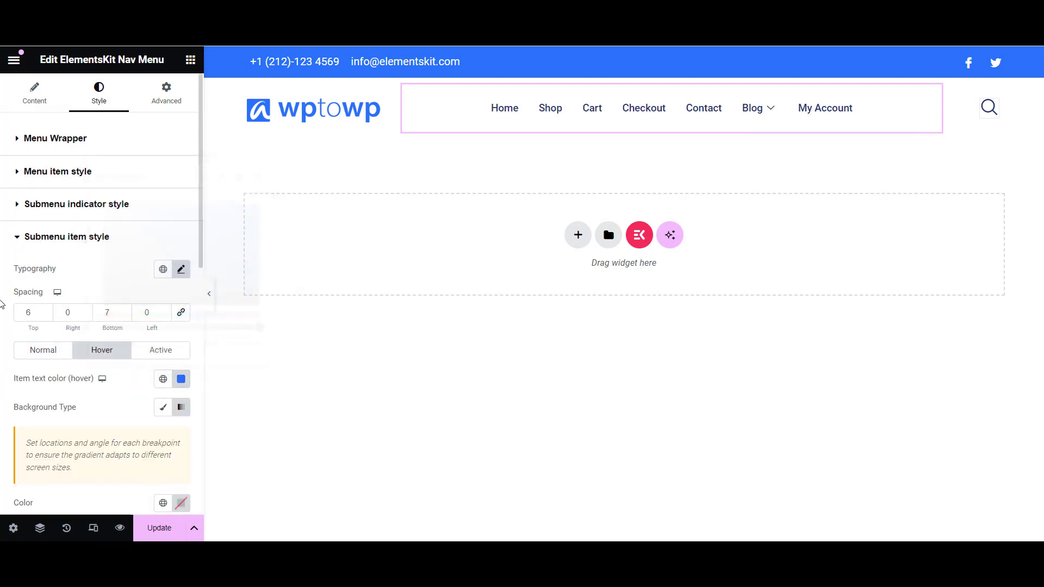
pyautogui.click(105, 236)
pyautogui.moveTo(760, 133)
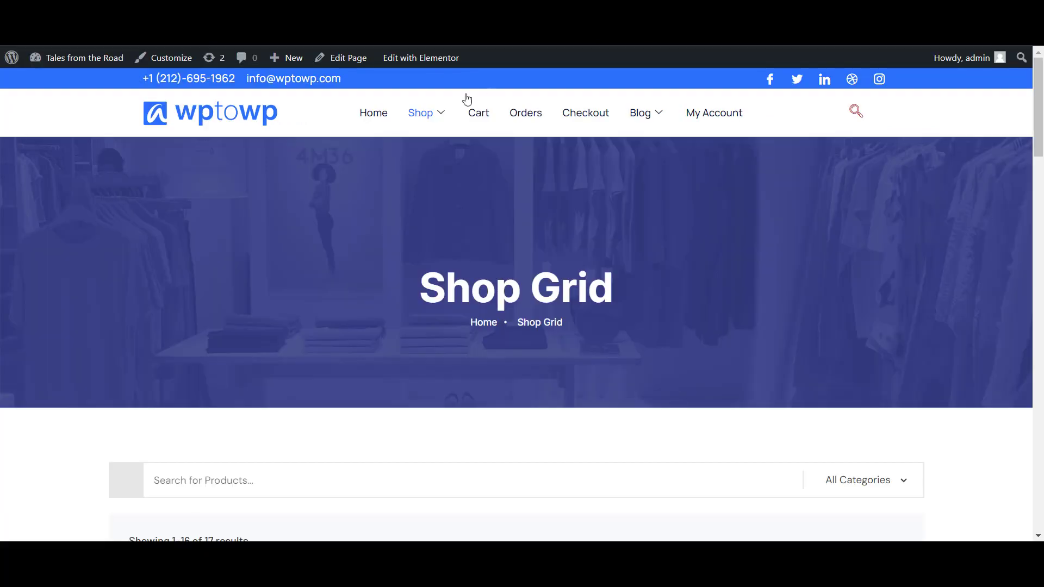
# - Open the WordPress menu editor and enable the megamenu for the Shop item of Sap-header-2
pyautogui.moveTo(422, 115)
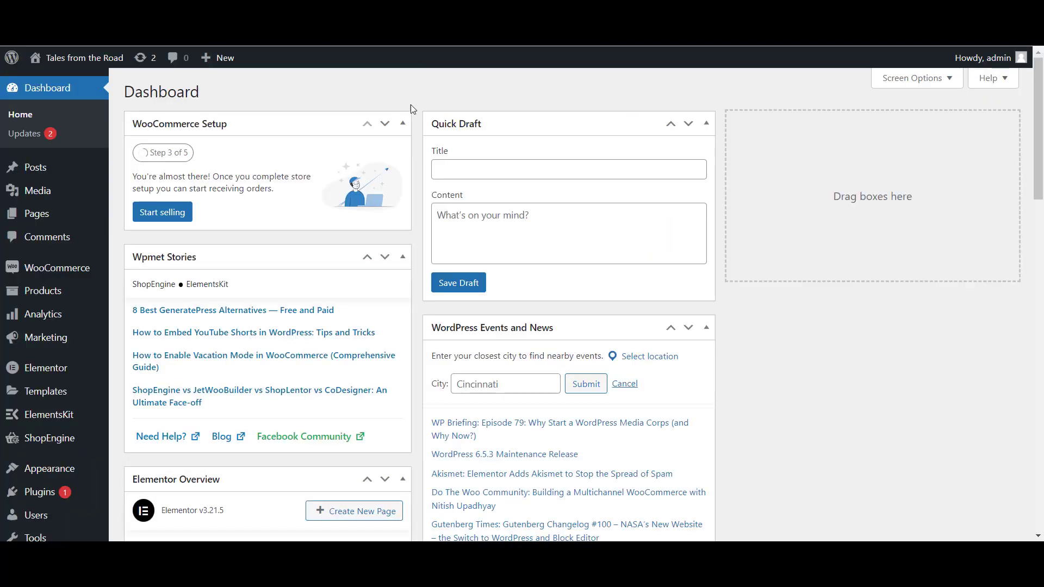
pyautogui.moveTo(49, 474)
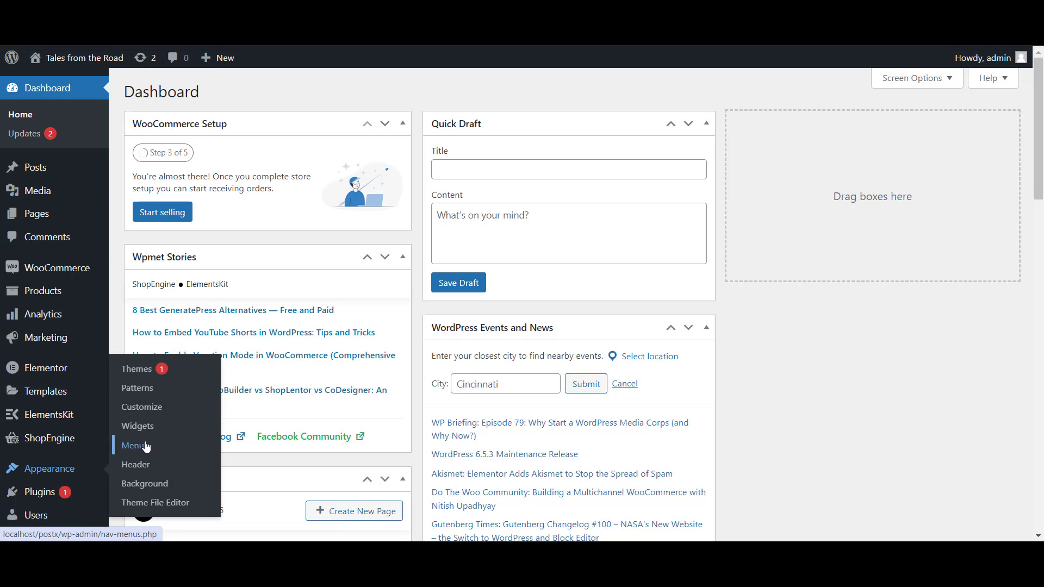
pyautogui.click(145, 445)
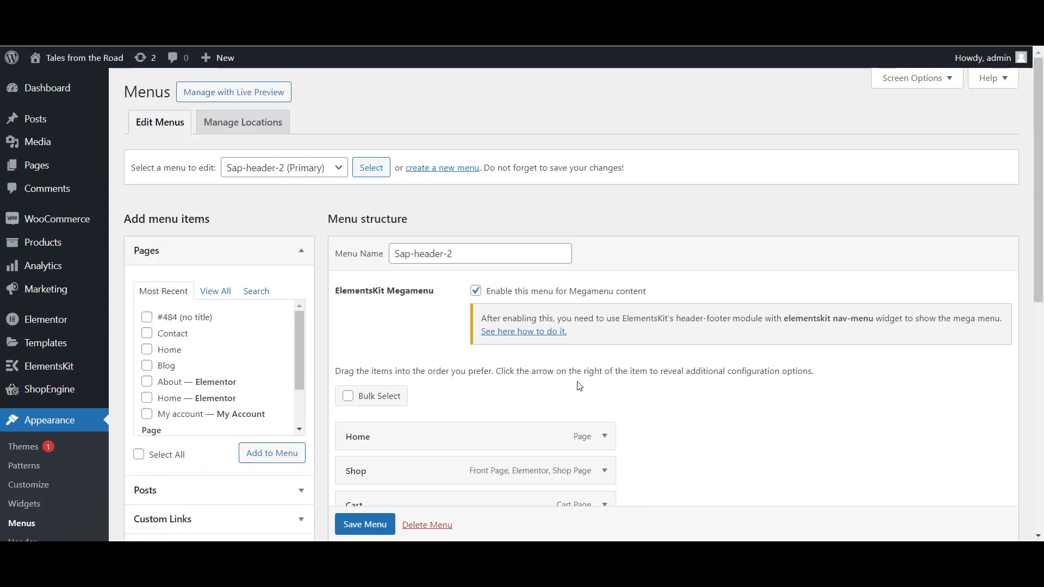
pyautogui.scroll(-4, 607, 273)
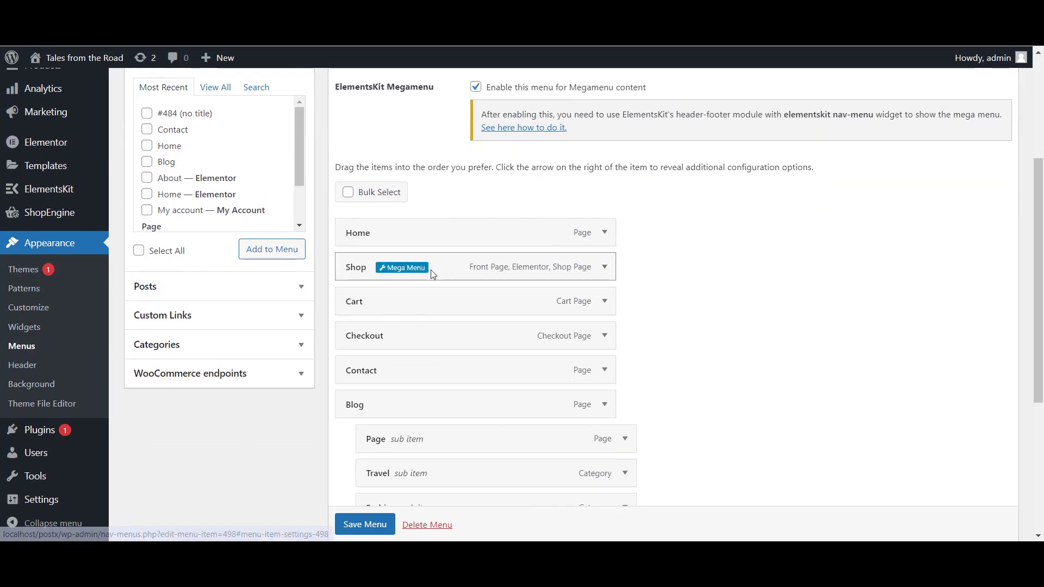
pyautogui.click(412, 267)
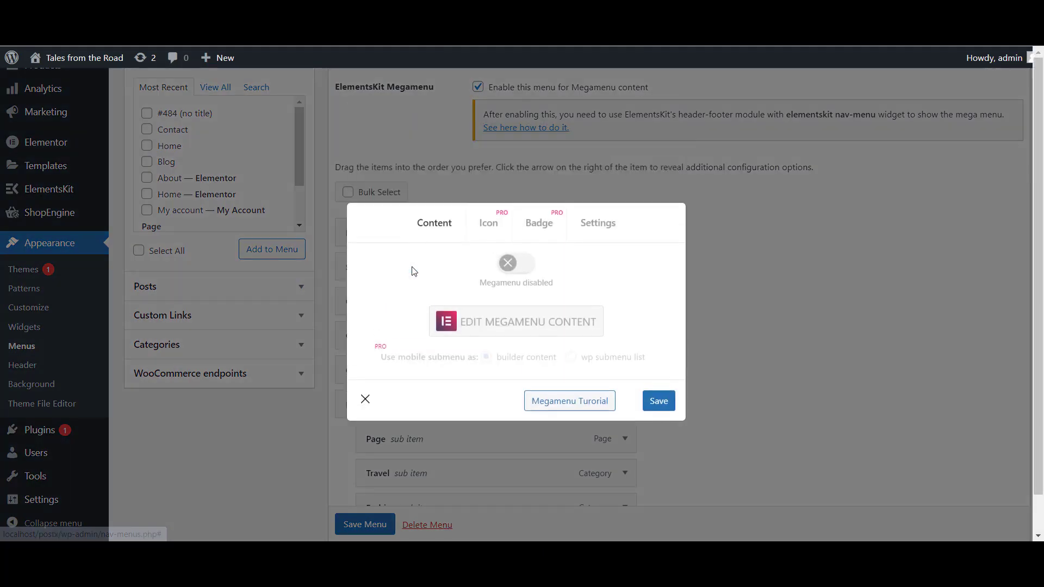
pyautogui.click(523, 267)
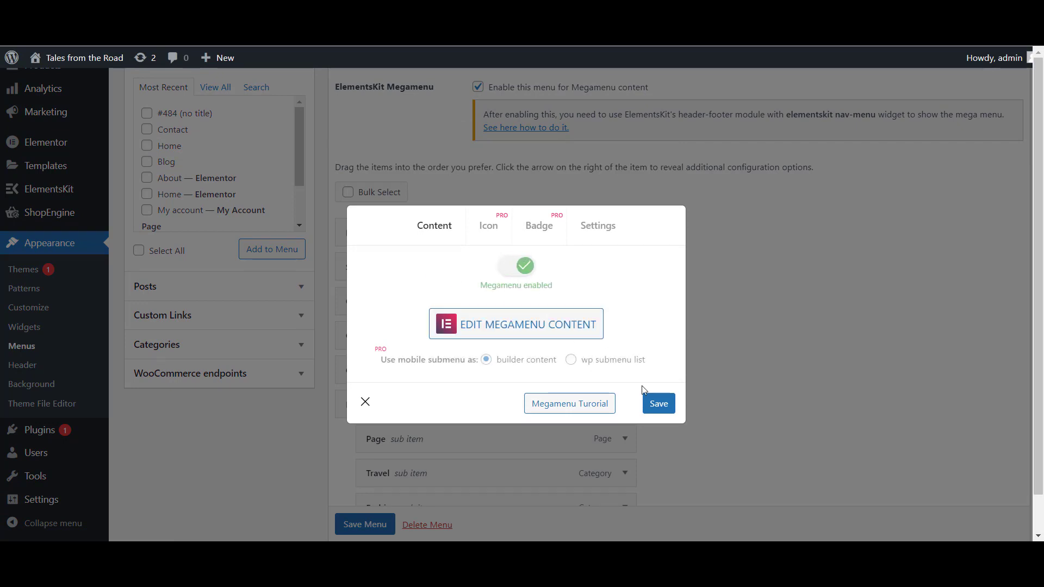
# - Edit the Shop megamenu content and insert the furniture mega menu section found by searching the ElementsKit sections for "mega"
pyautogui.click(559, 325)
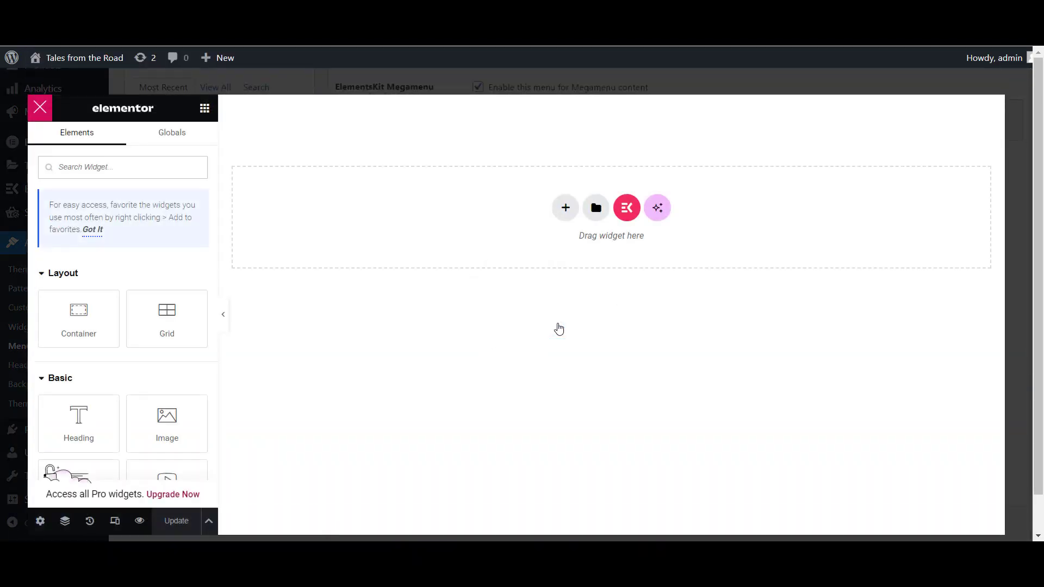
pyautogui.click(627, 212)
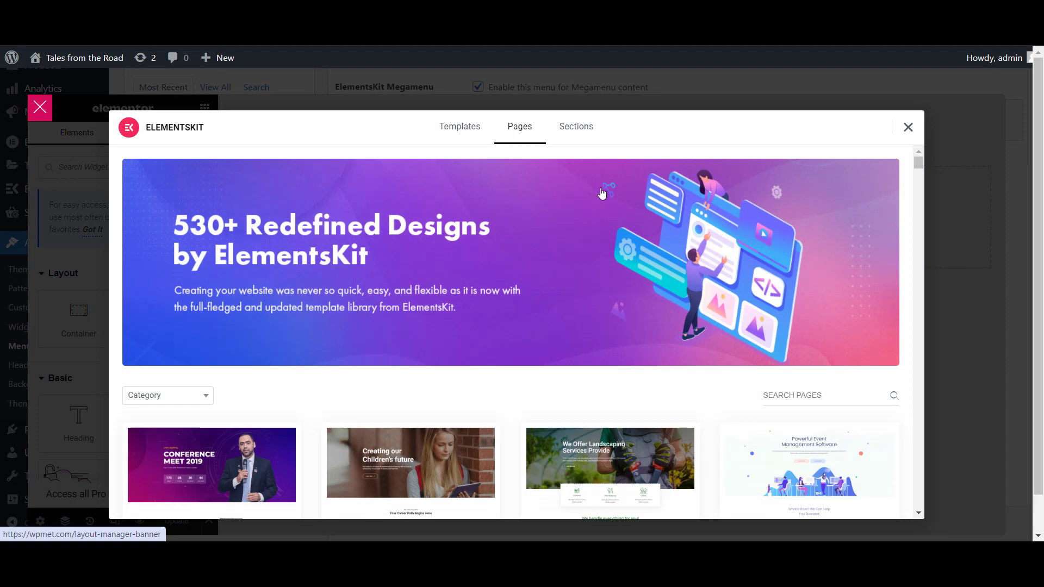
pyautogui.click(586, 132)
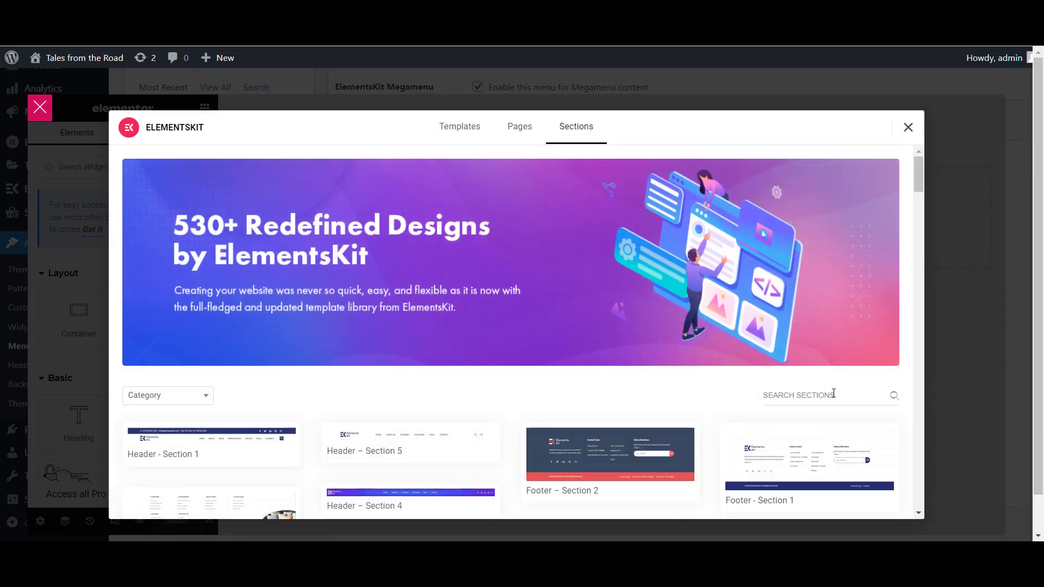
pyautogui.click(828, 395)
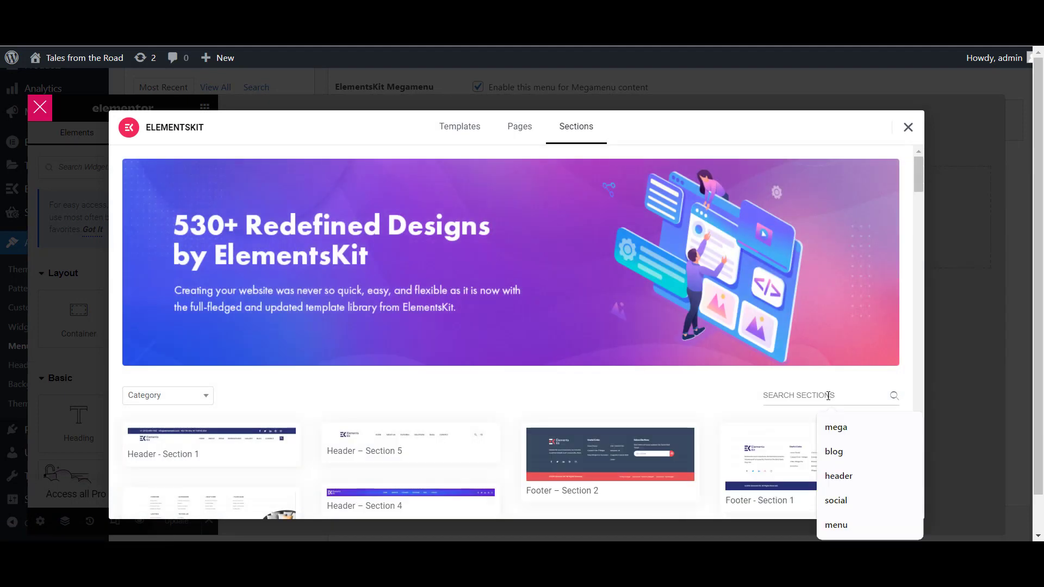
pyautogui.write('mega')
pyautogui.press('Return')
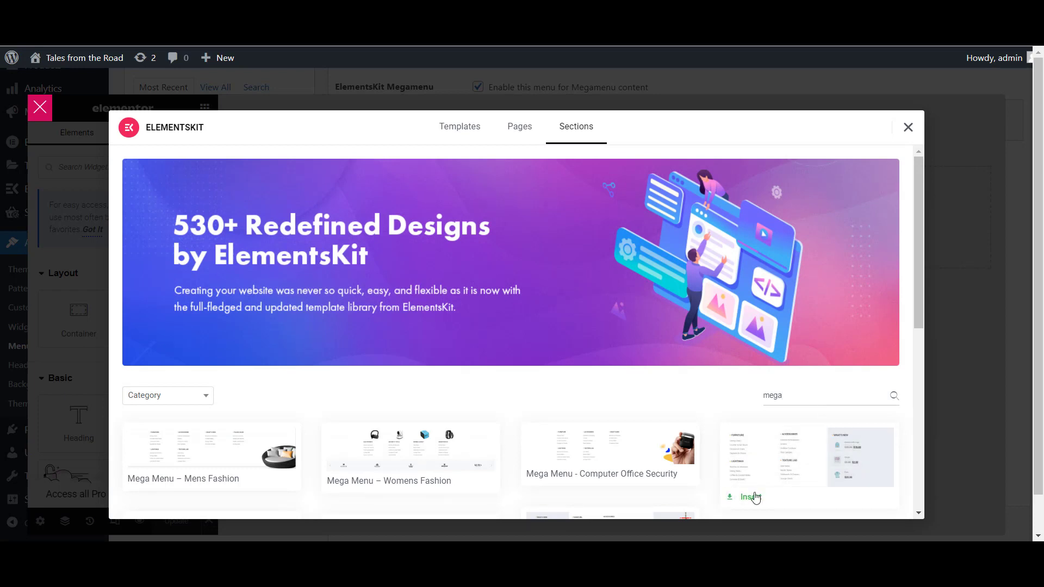
pyautogui.click(751, 494)
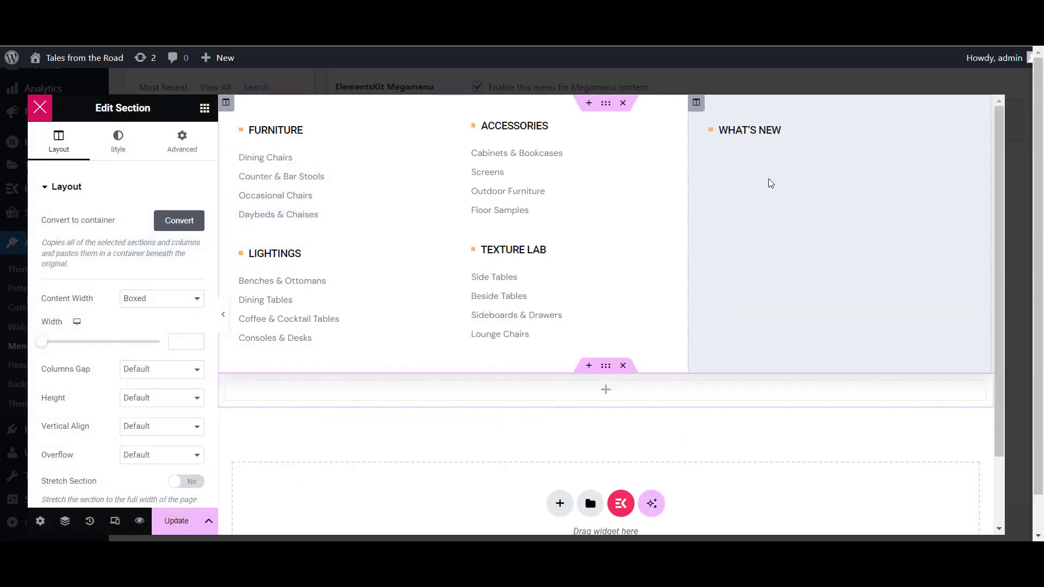
# - Delete the What's New column from the mega menu section and duplicate the Furniture and Lightings column
pyautogui.rightClick(768, 180)
pyautogui.click(795, 456)
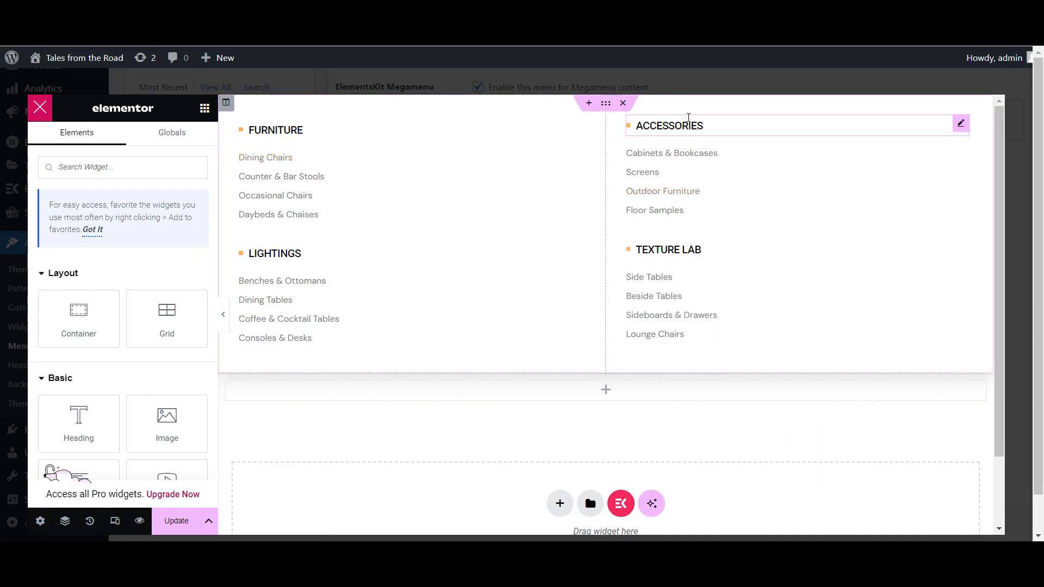
pyautogui.rightClick(226, 102)
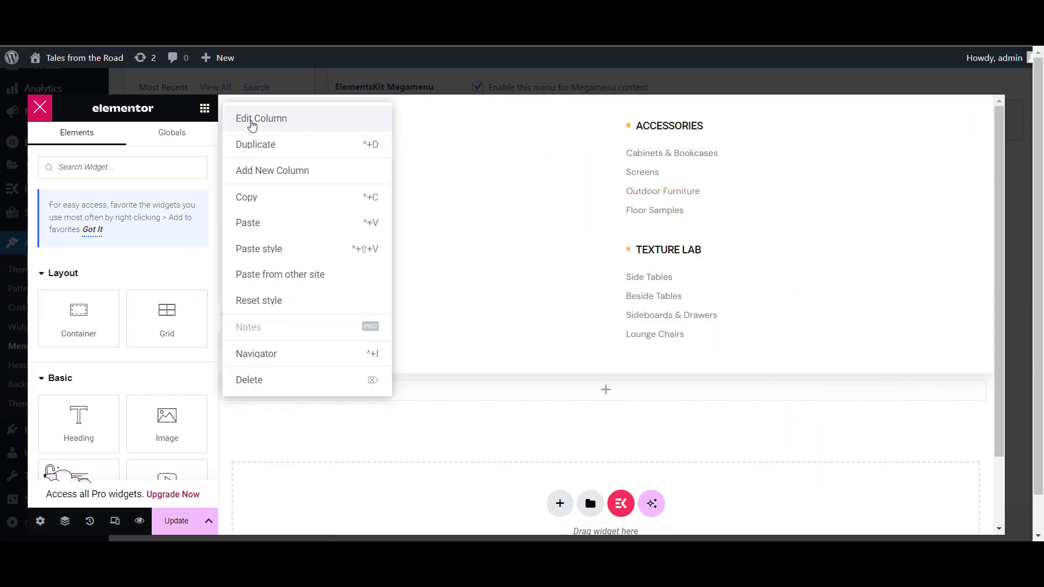
pyautogui.click(268, 141)
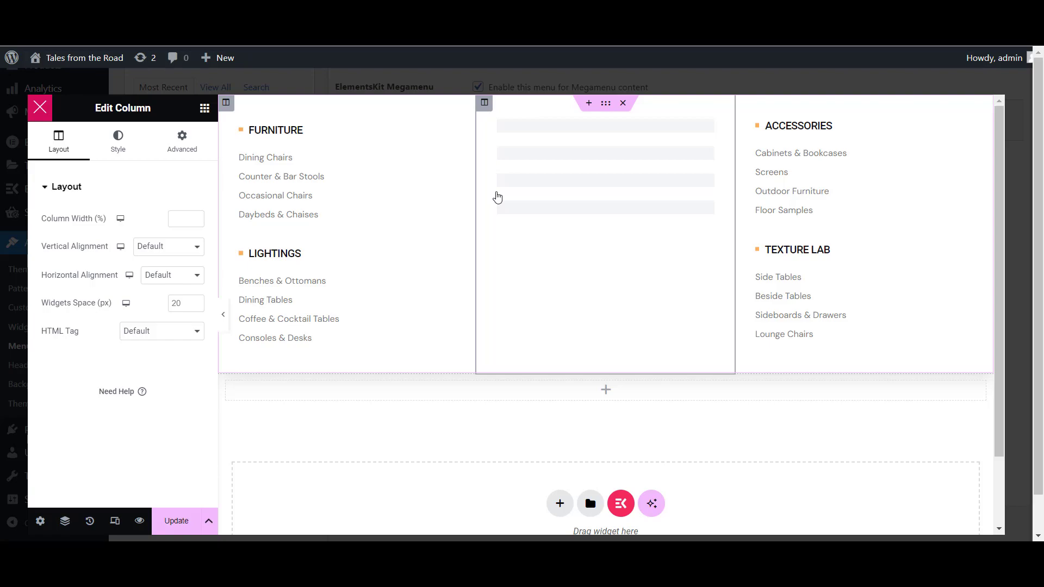